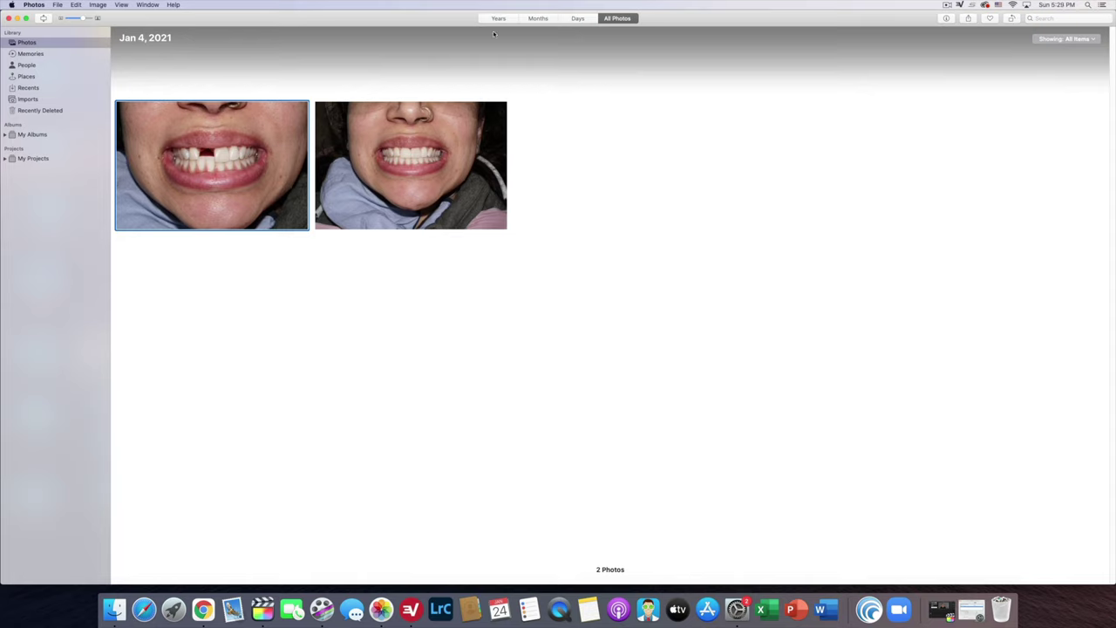
# Crop the gapped-smile photo to a custom 2:1 aspect ratio and save the edit
pyautogui.doubleClick(234, 165)
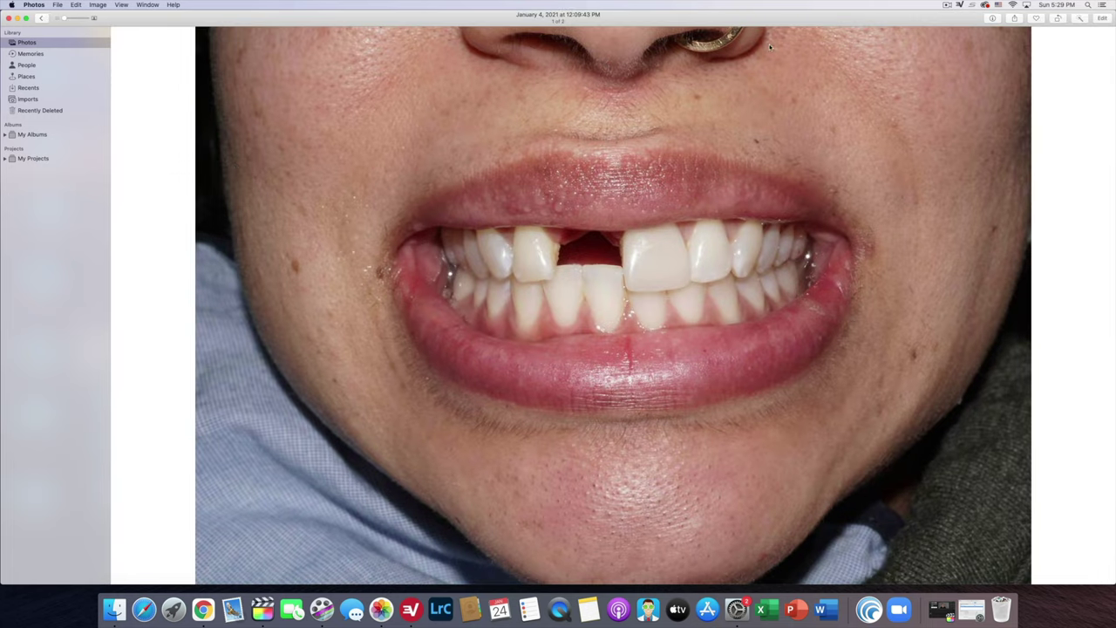
pyautogui.click(1102, 19)
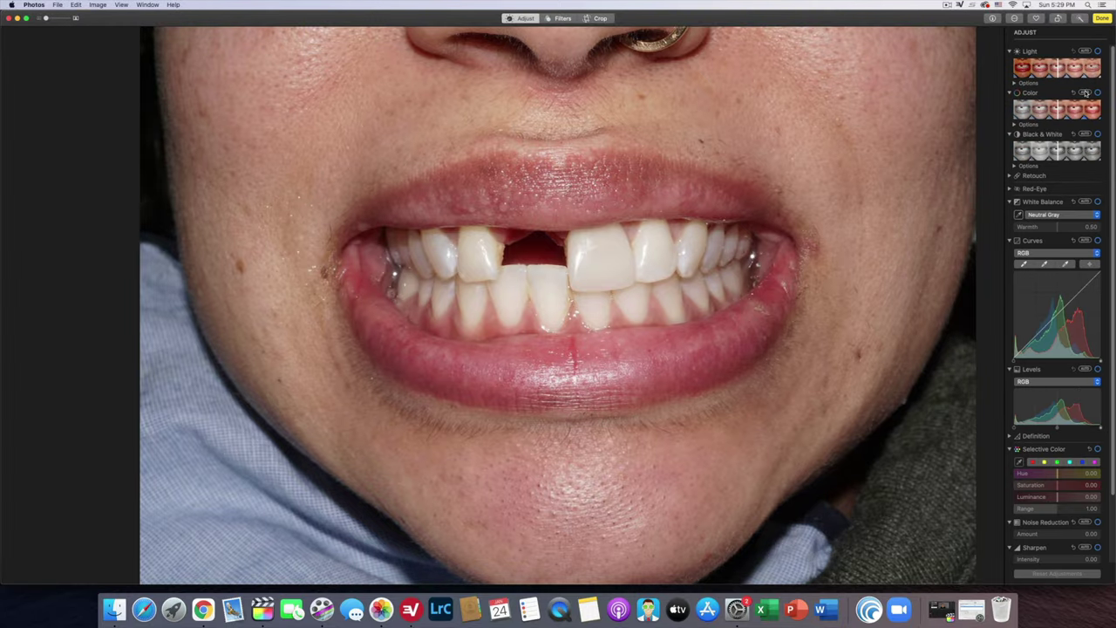
pyautogui.click(597, 19)
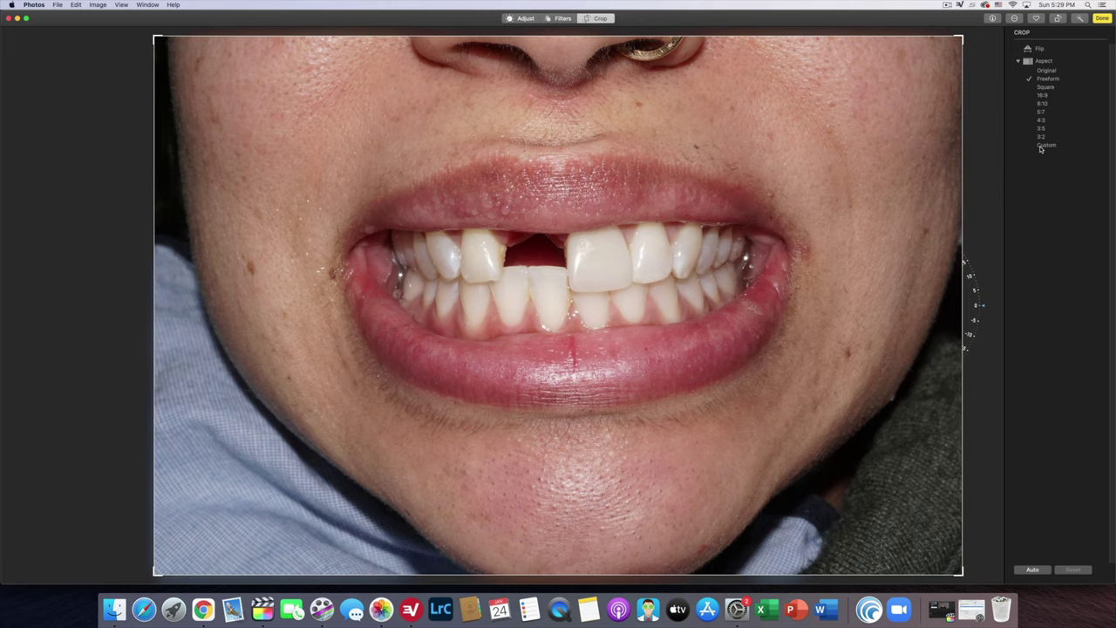
pyautogui.click(1040, 146)
pyautogui.write('2')
pyautogui.click(1060, 156)
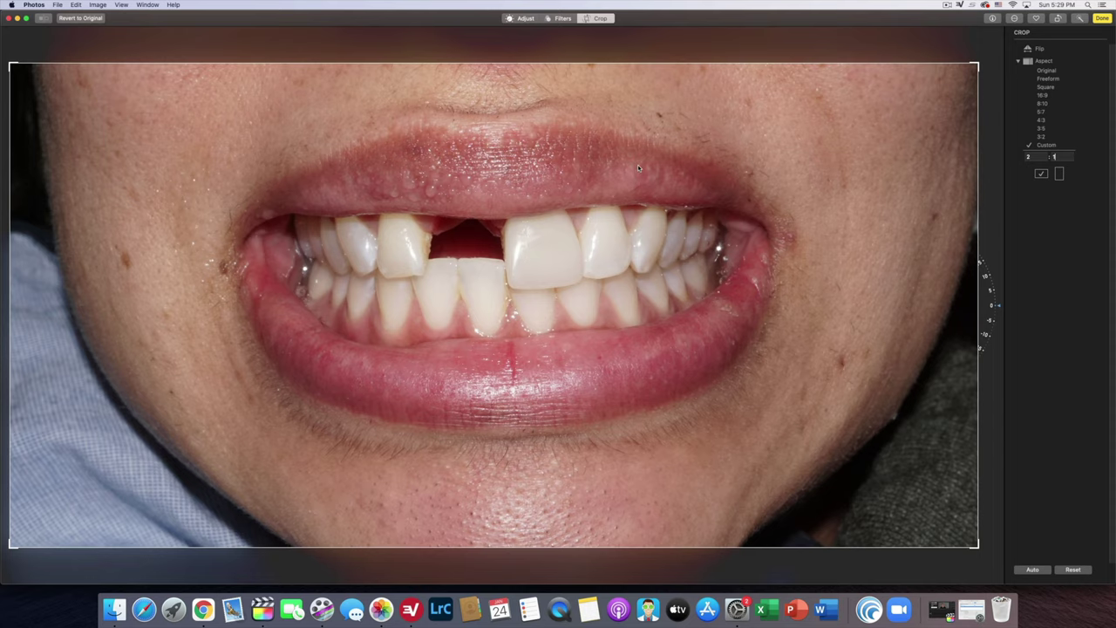
pyautogui.click(1102, 19)
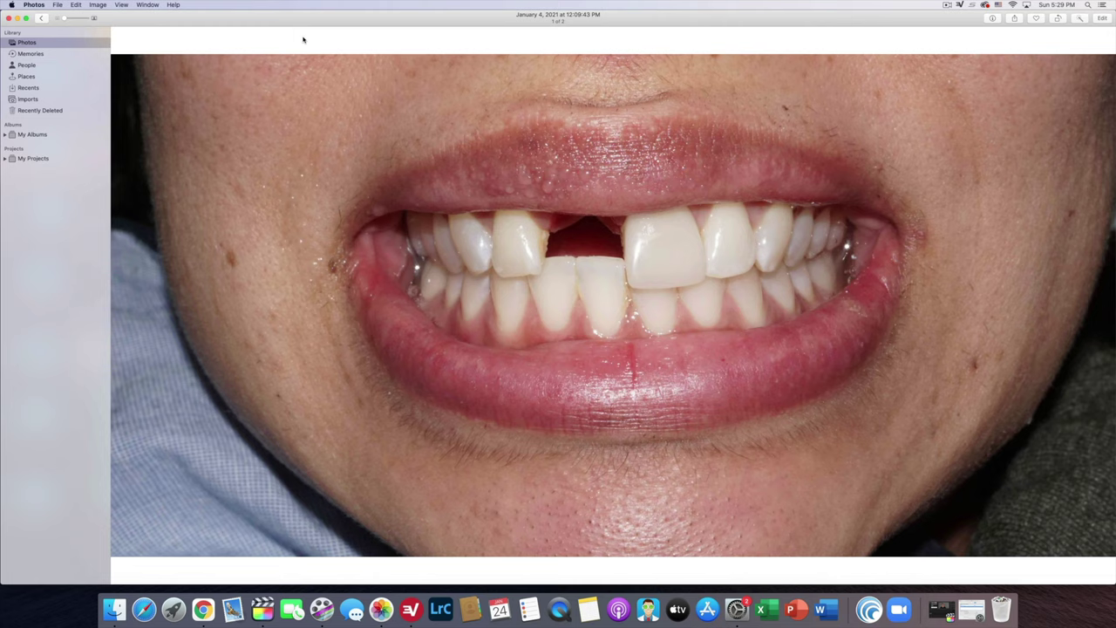
# Crop the restored-smile photo to 2:1, tightened around the mouth, and return to the grid
pyautogui.click(41, 18)
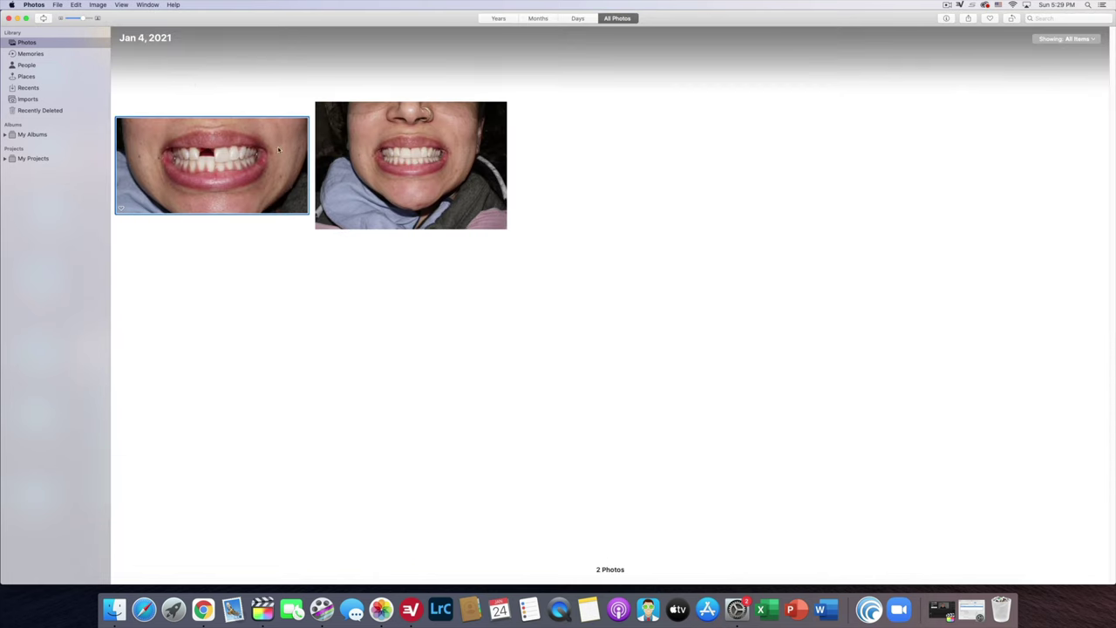
pyautogui.doubleClick(345, 150)
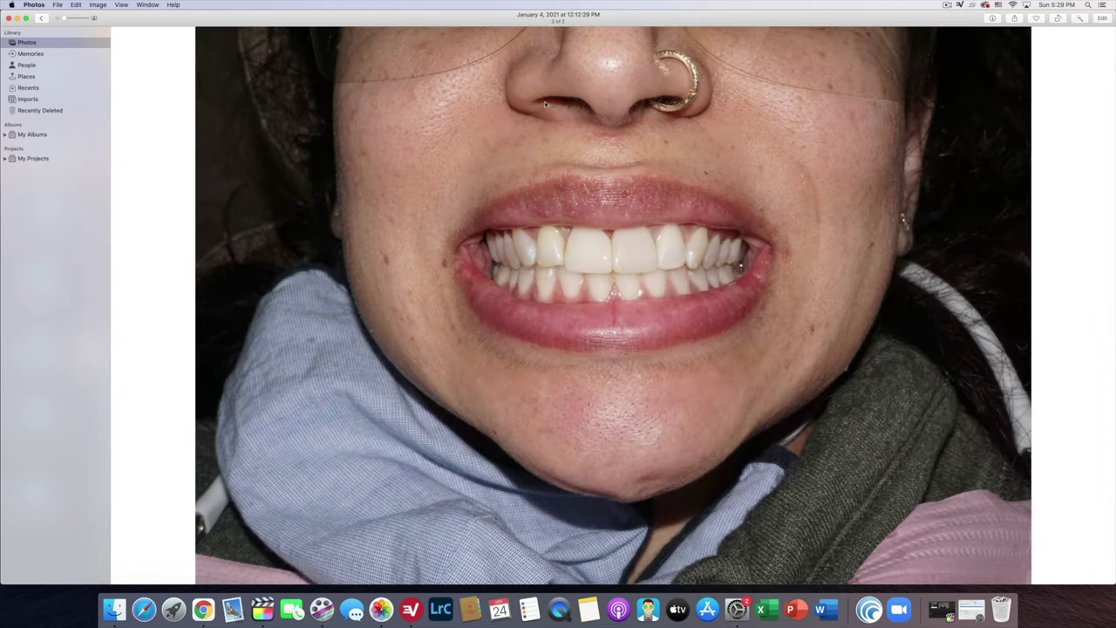
pyautogui.click(1102, 19)
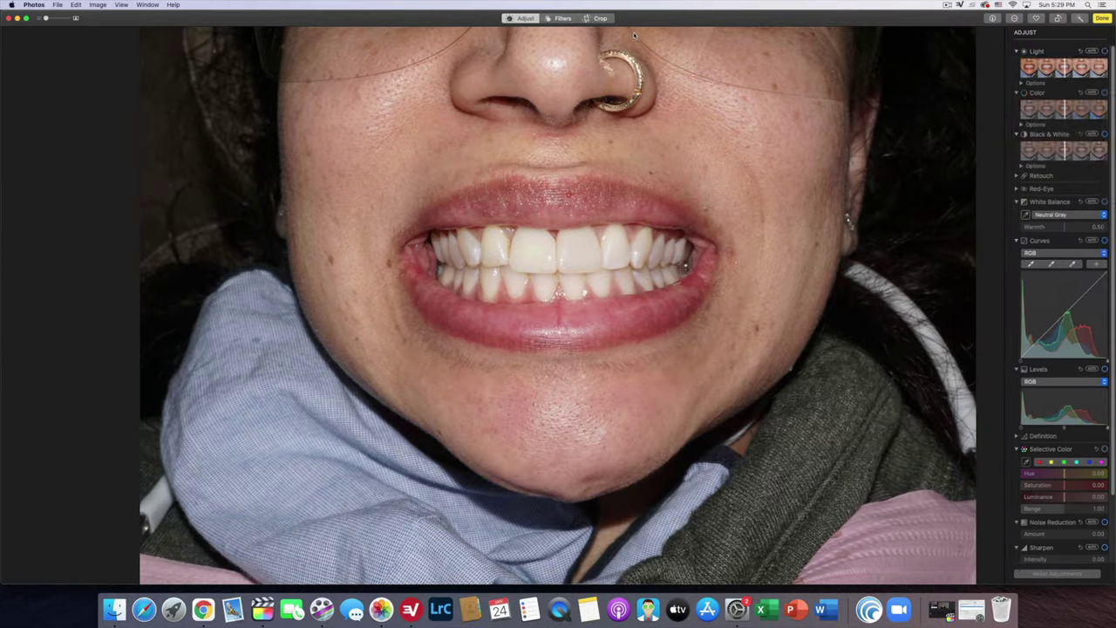
pyautogui.click(602, 18)
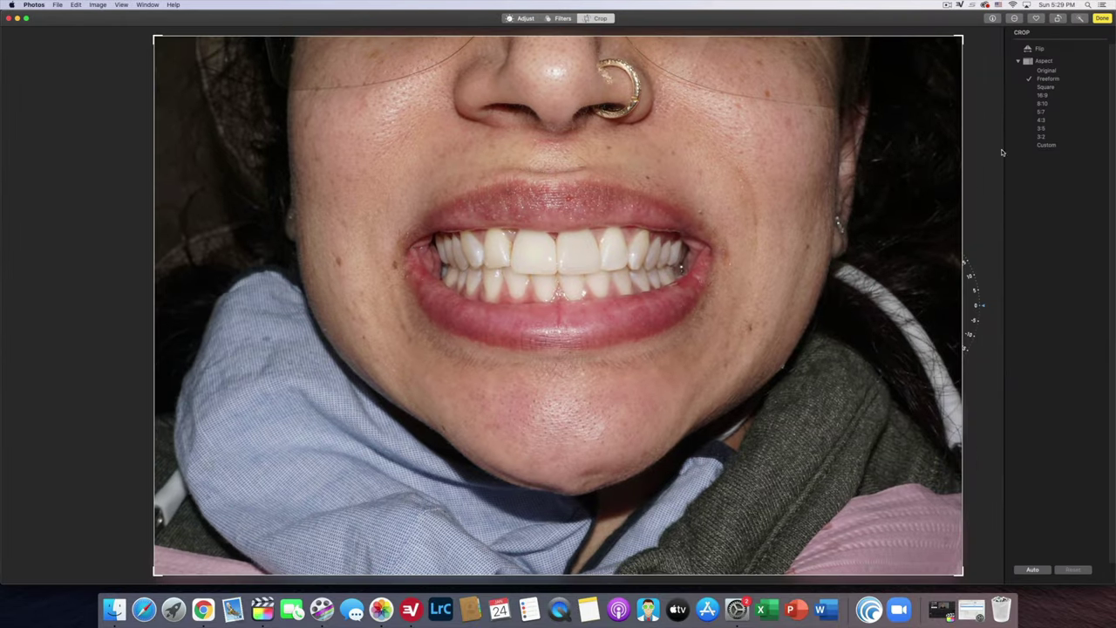
pyautogui.click(1044, 146)
pyautogui.press('Return')
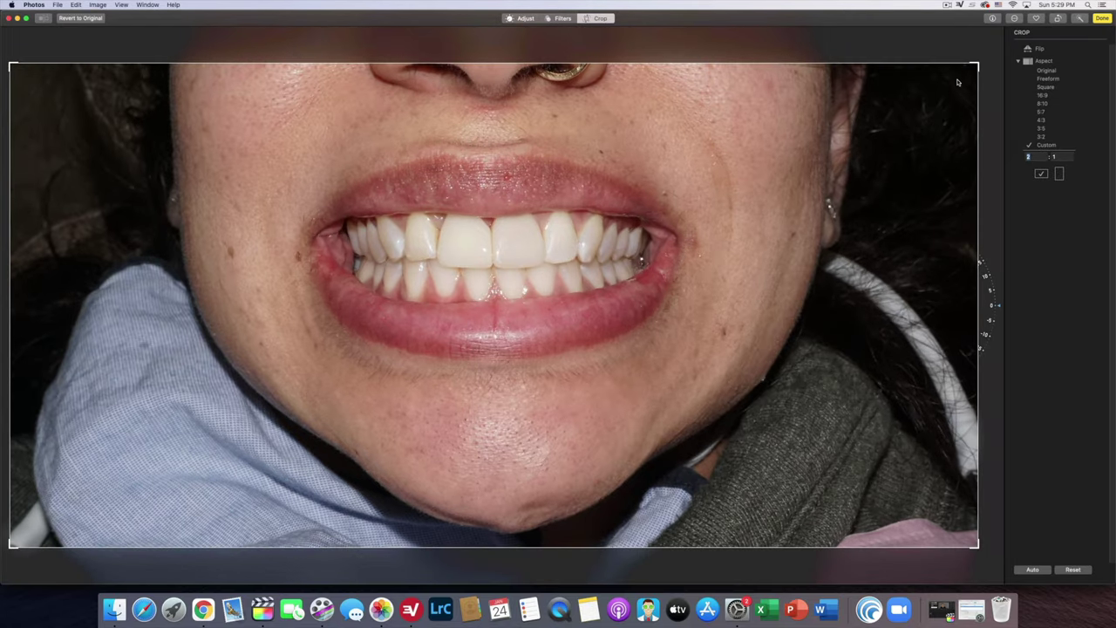
pyautogui.moveTo(978, 65); pyautogui.dragTo(895, 153)
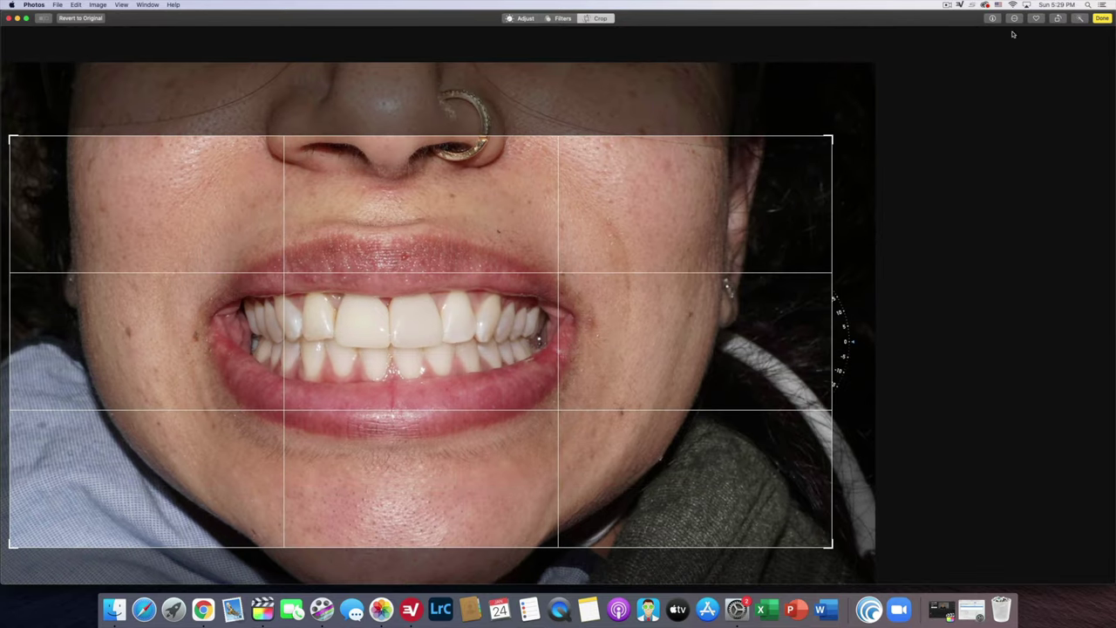
pyautogui.click(1102, 18)
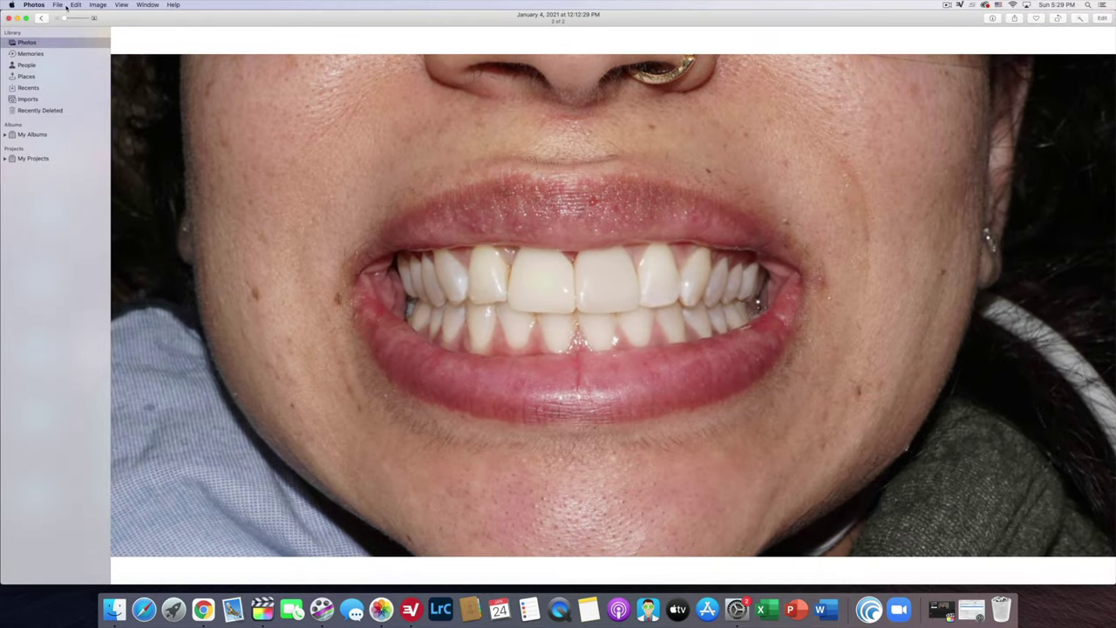
pyautogui.click(41, 18)
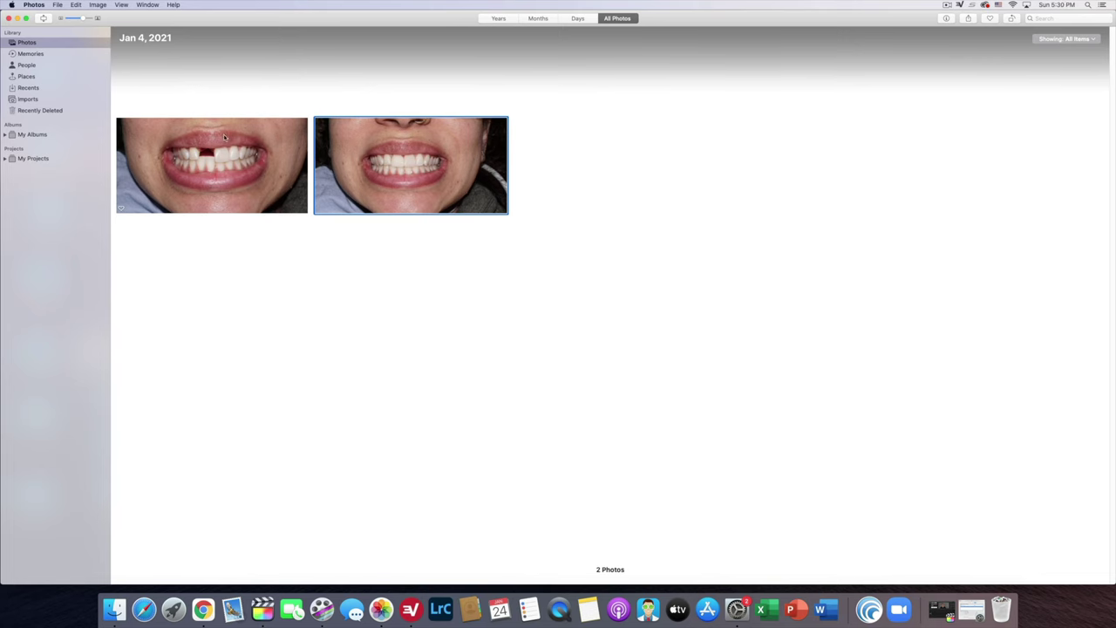
# Crop the restored-smile photo closer so the mouth fills the frame, then switch to Chrome
pyautogui.doubleClick(367, 146)
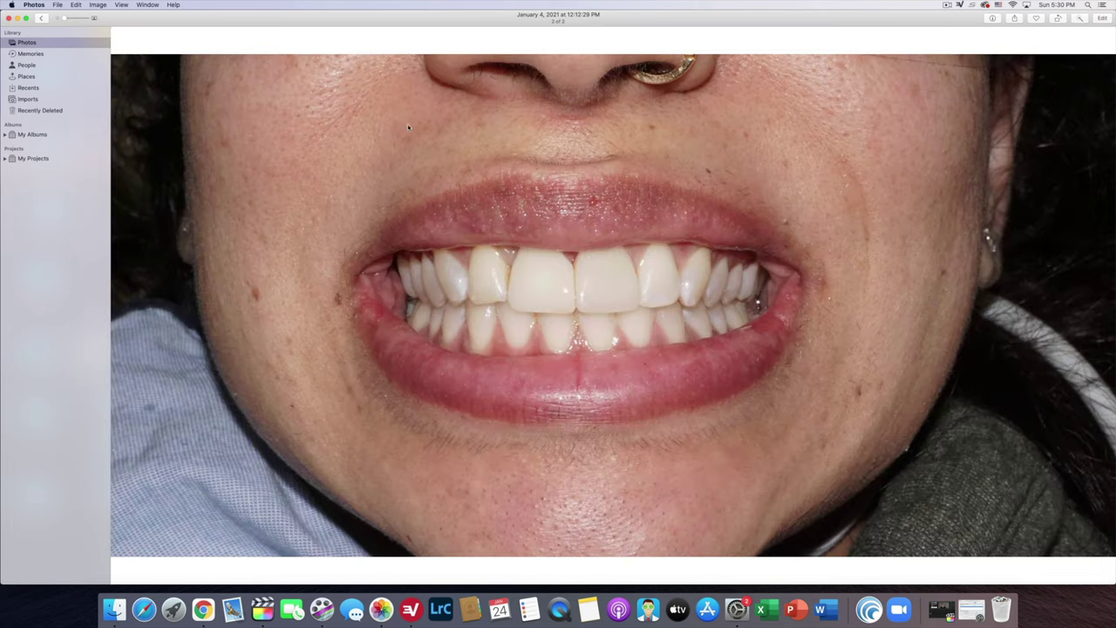
pyautogui.click(1102, 18)
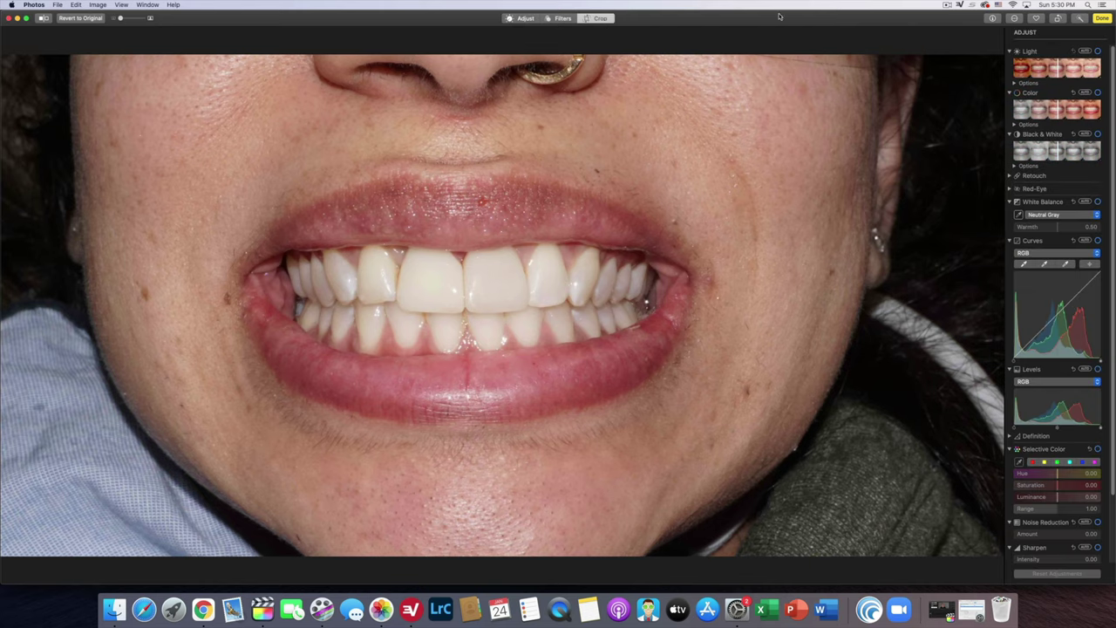
pyautogui.click(602, 19)
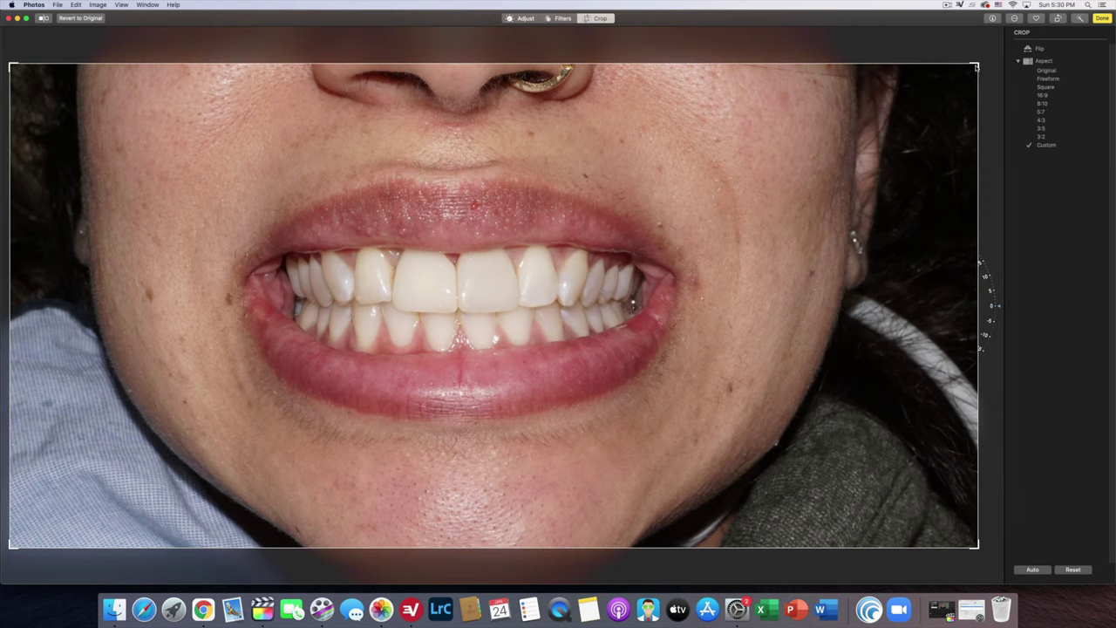
pyautogui.moveTo(977, 65); pyautogui.dragTo(767, 167)
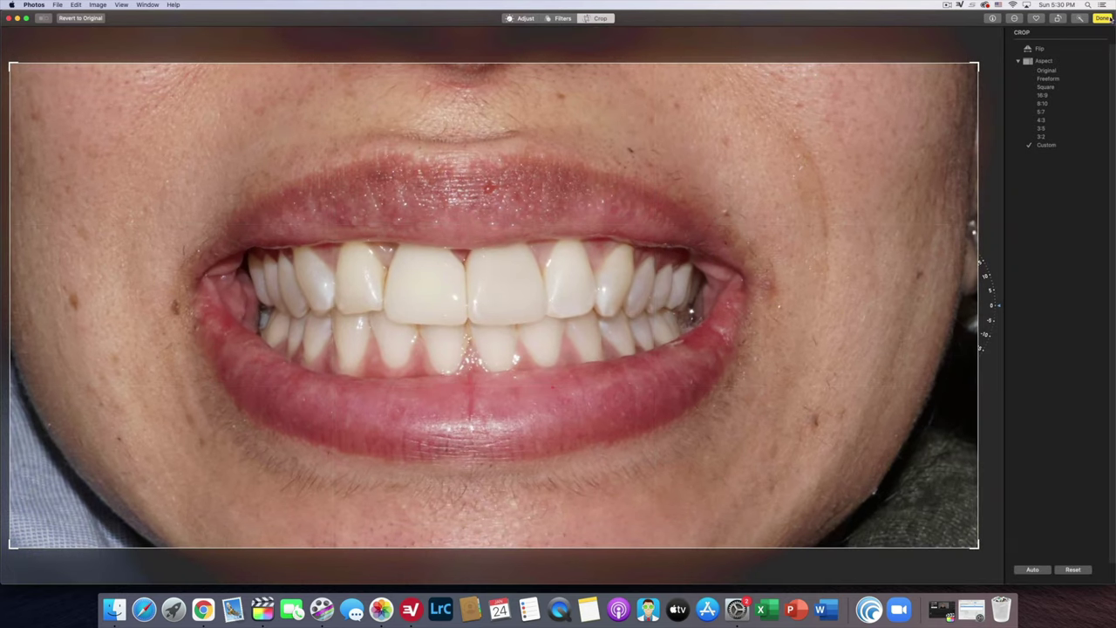
pyautogui.click(1102, 18)
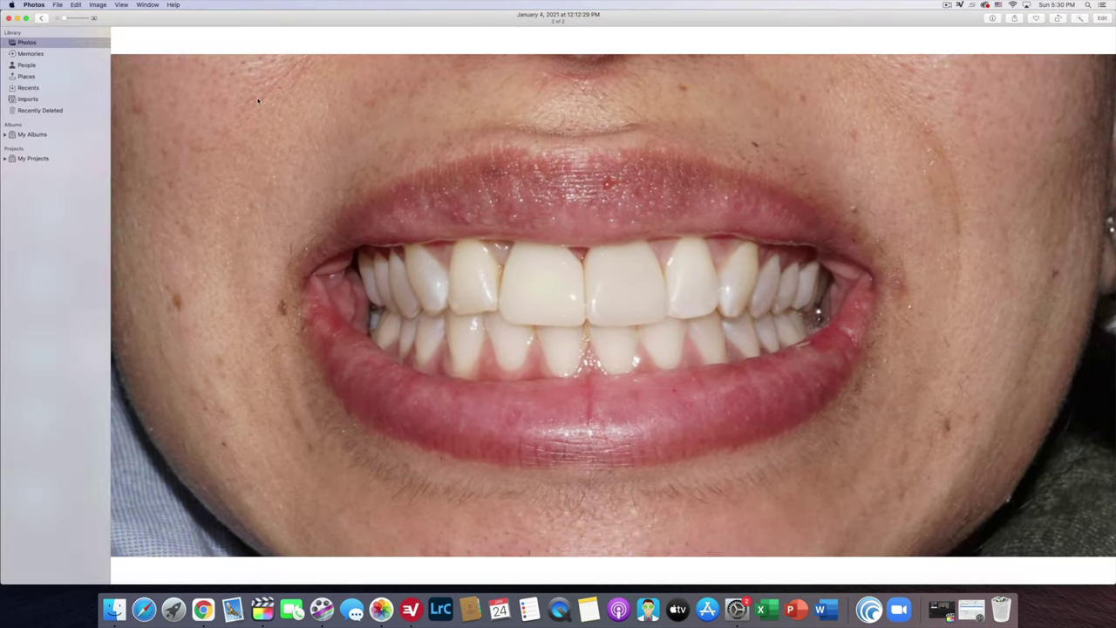
pyautogui.click(41, 19)
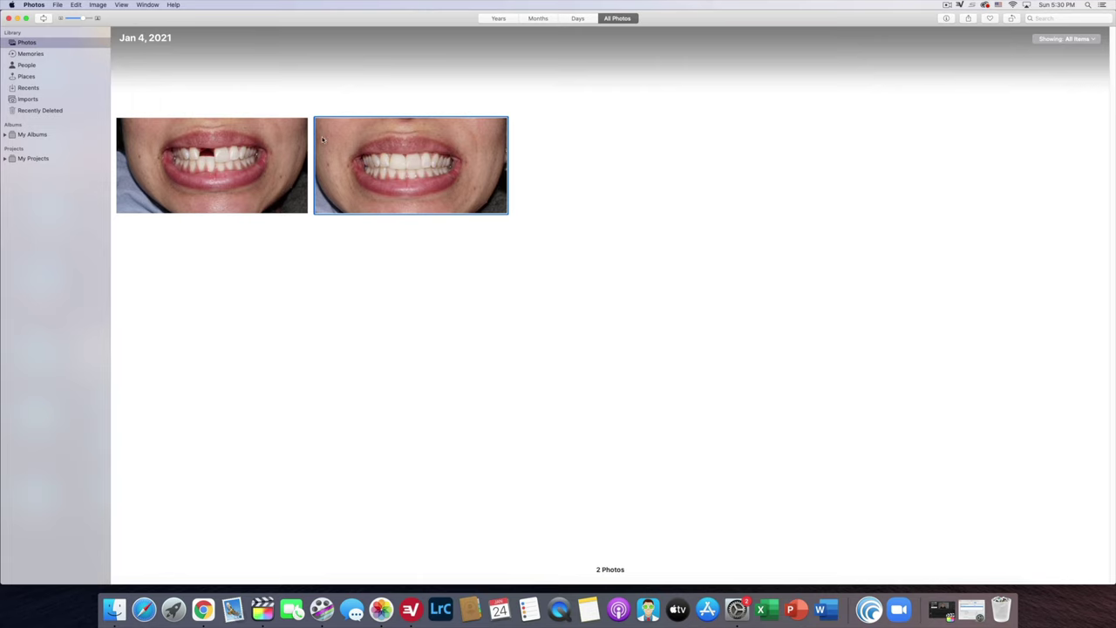
pyautogui.click(202, 609)
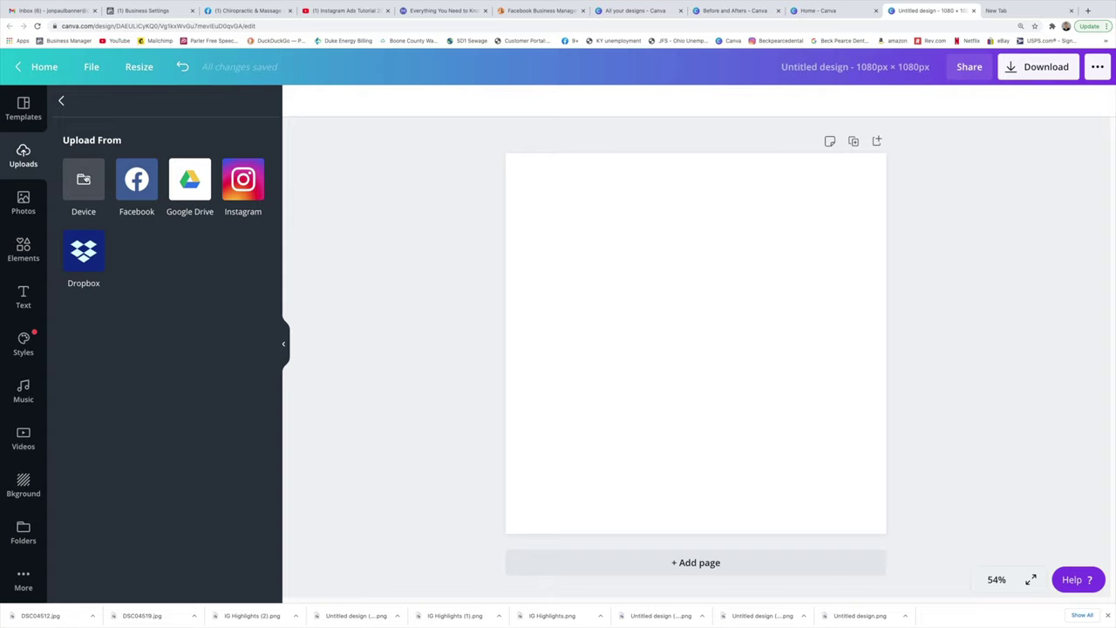
pyautogui.click(84, 180)
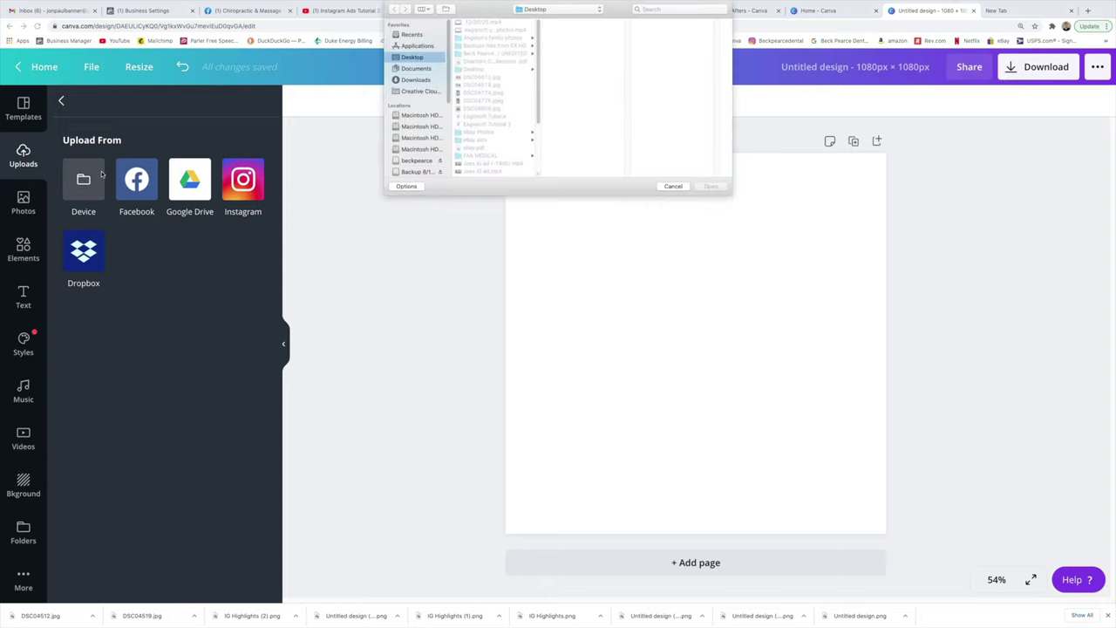
pyautogui.click(673, 186)
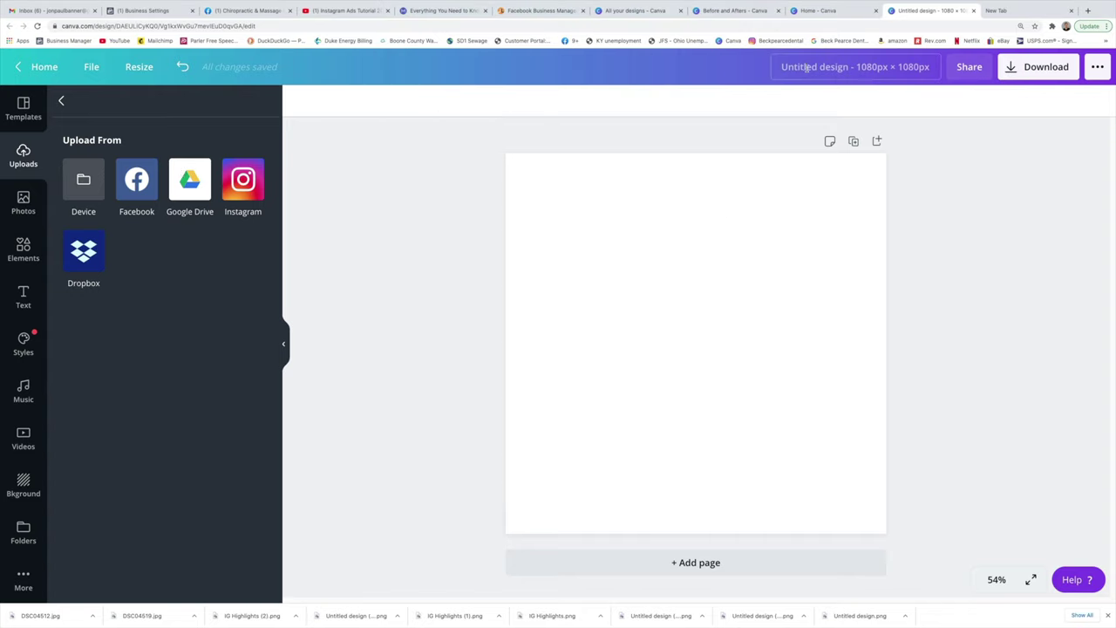
# From the Canva home page, start a custom-size design of 1080 × 1080 px
pyautogui.click(35, 74)
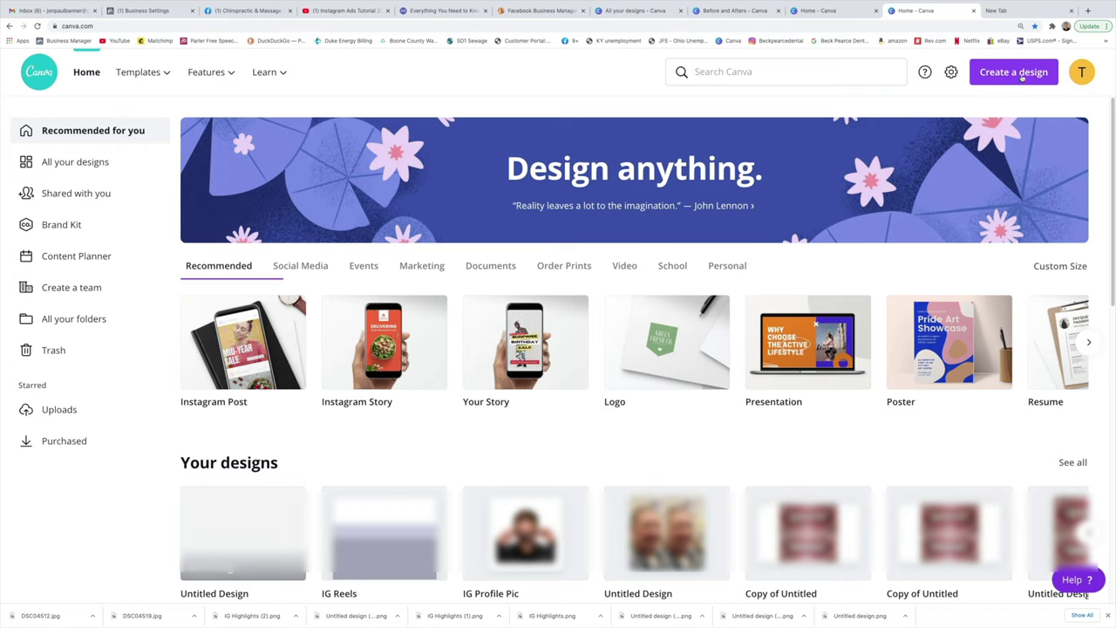
pyautogui.click(1023, 75)
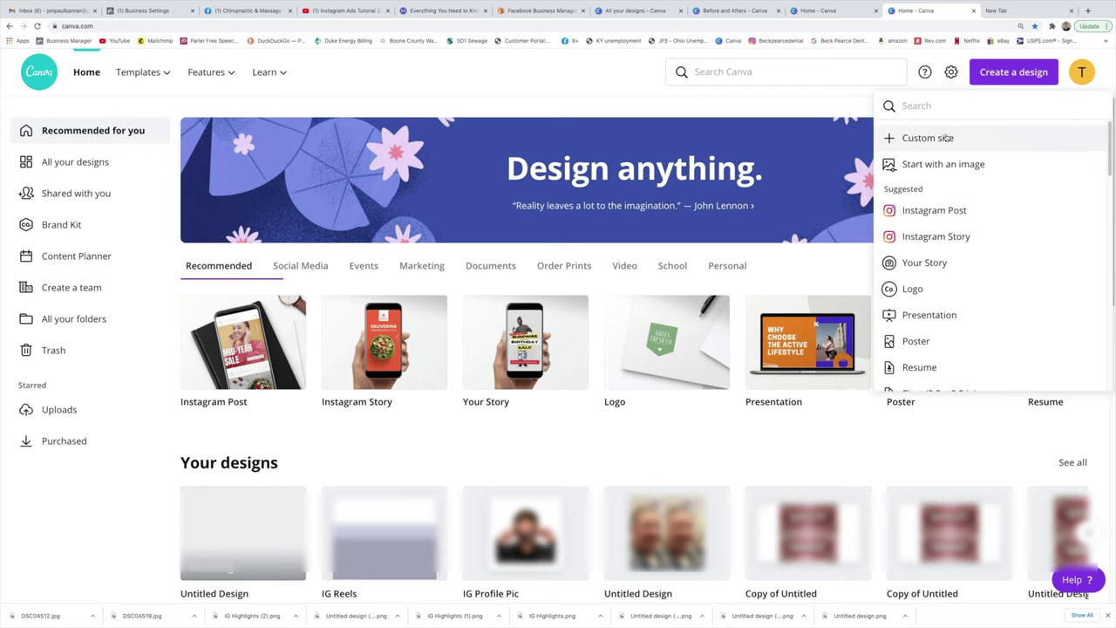
pyautogui.click(947, 137)
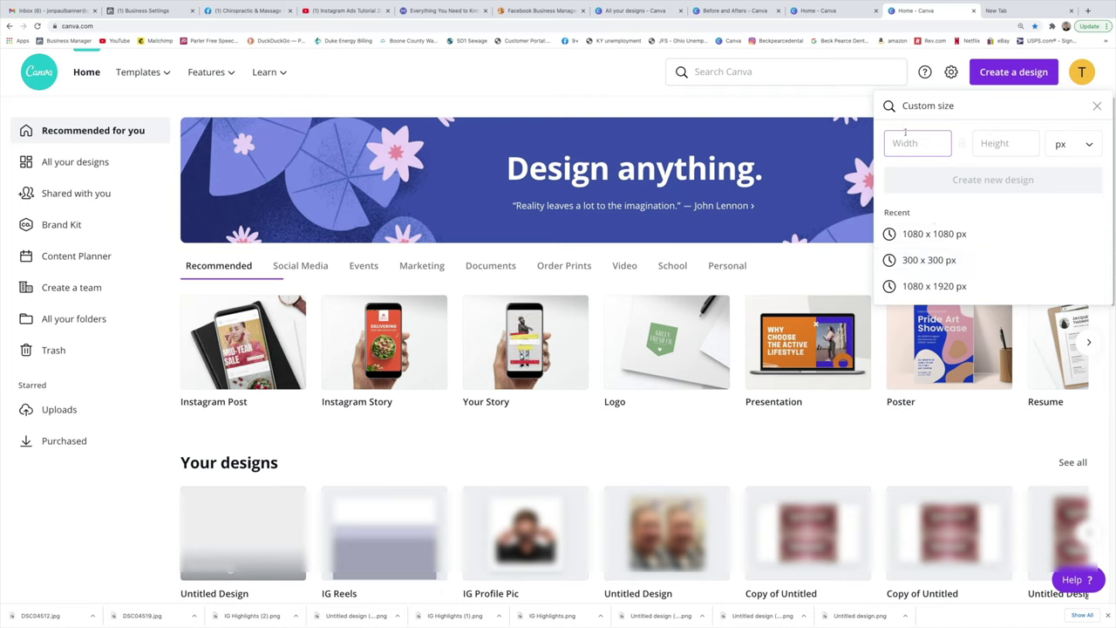
pyautogui.write('1080')
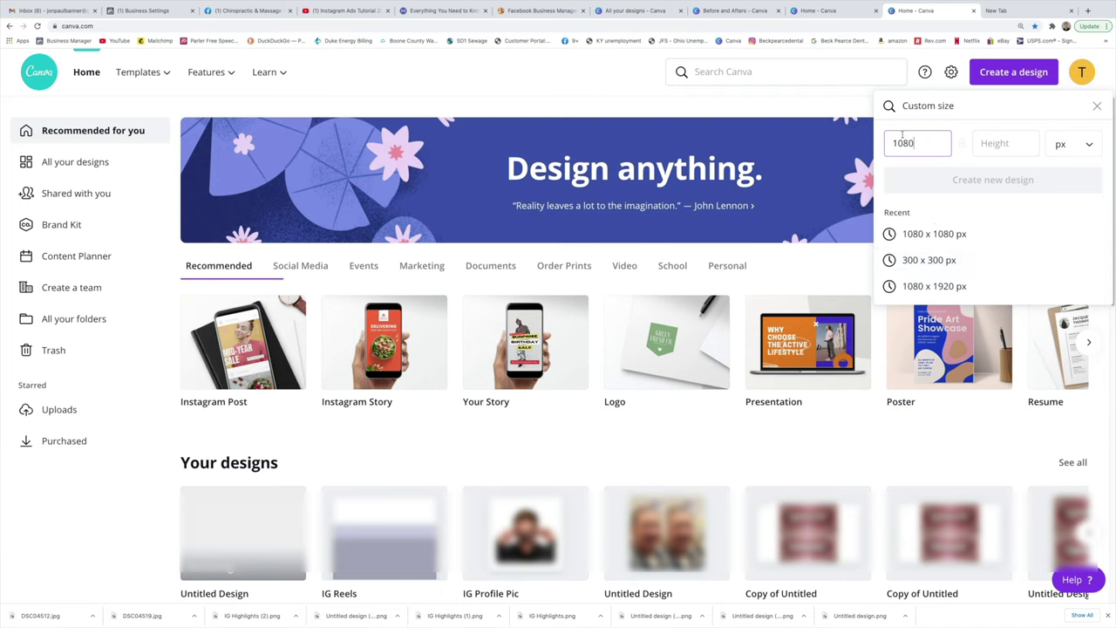
pyautogui.click(992, 142)
pyautogui.write('108')
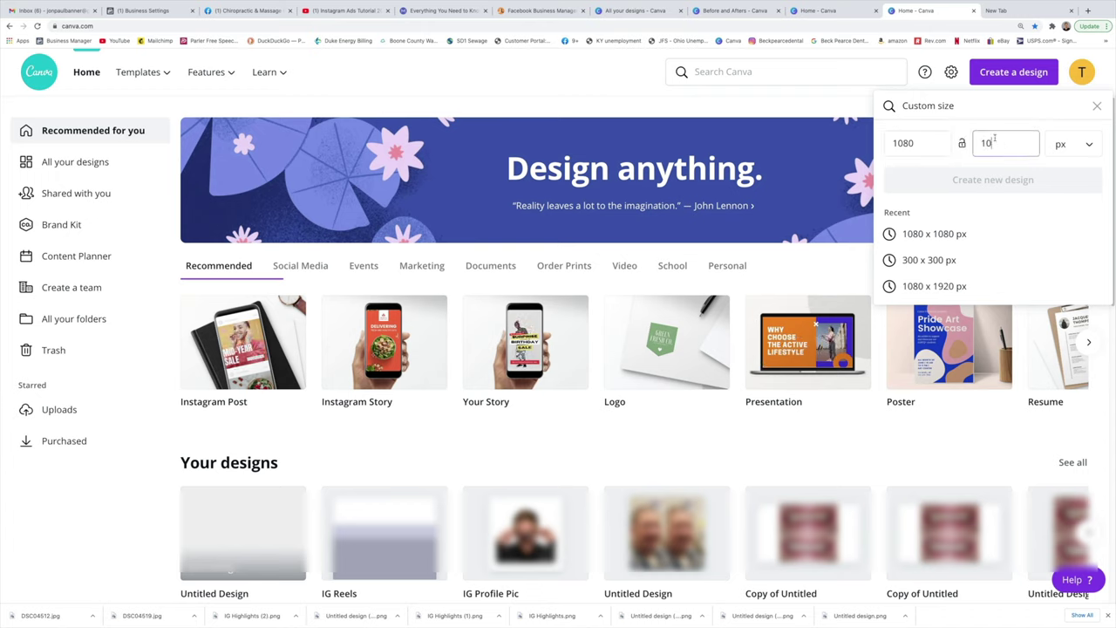
pyautogui.write('0')
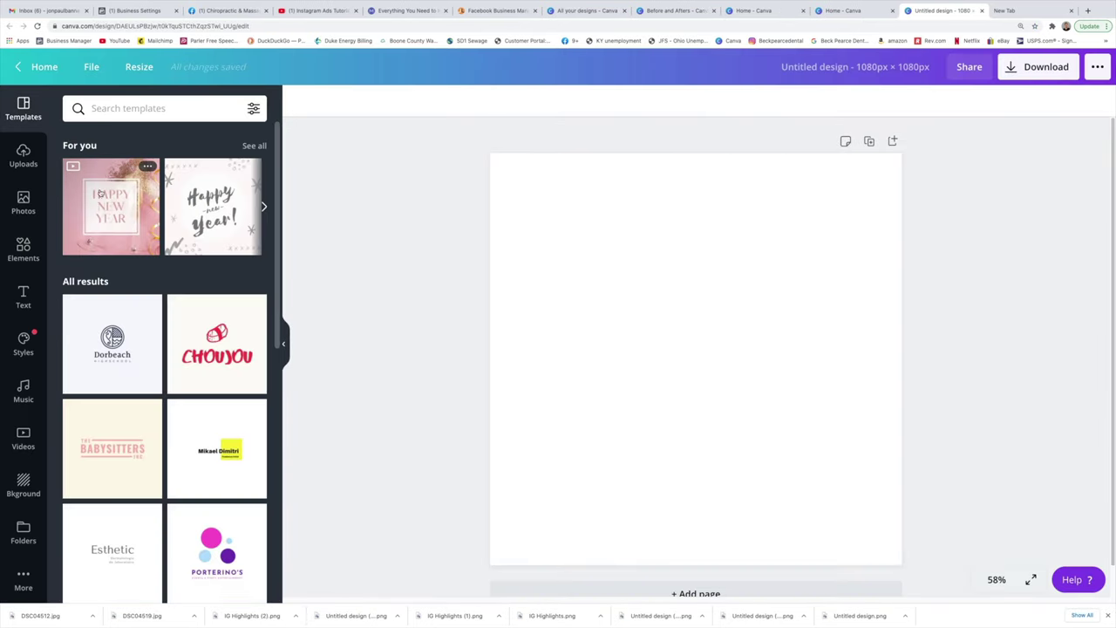
pyautogui.click(23, 162)
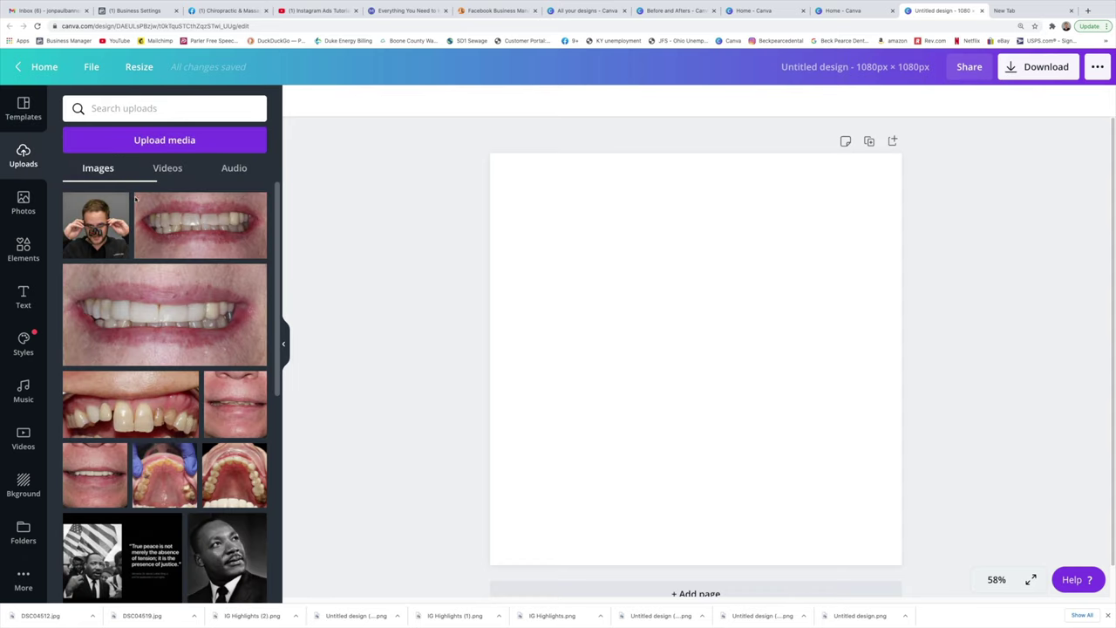
pyautogui.click(161, 140)
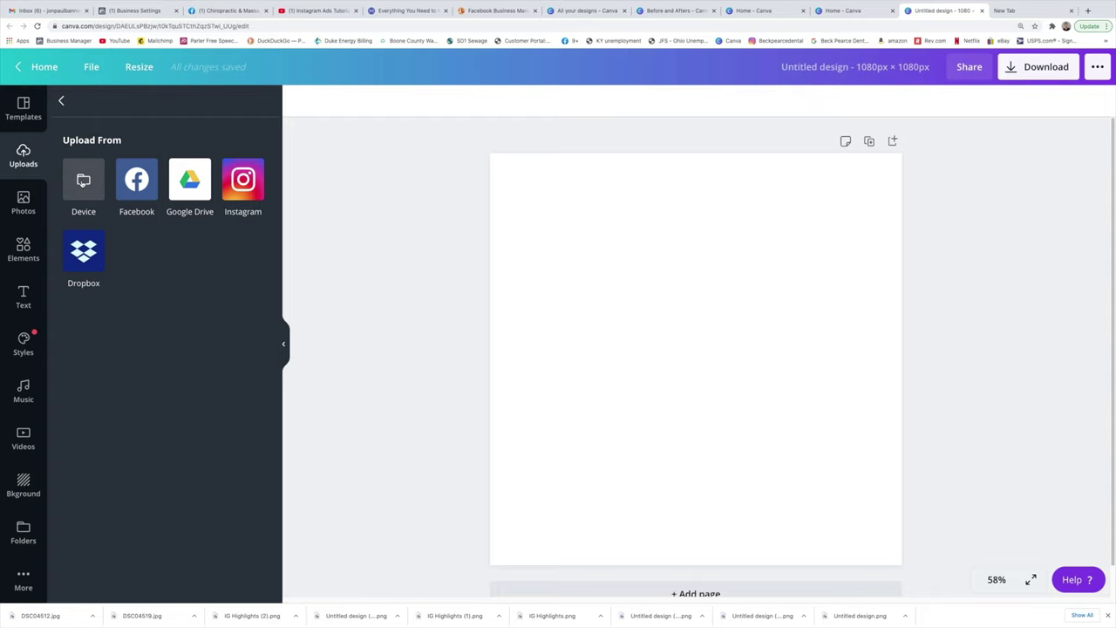
pyautogui.click(84, 180)
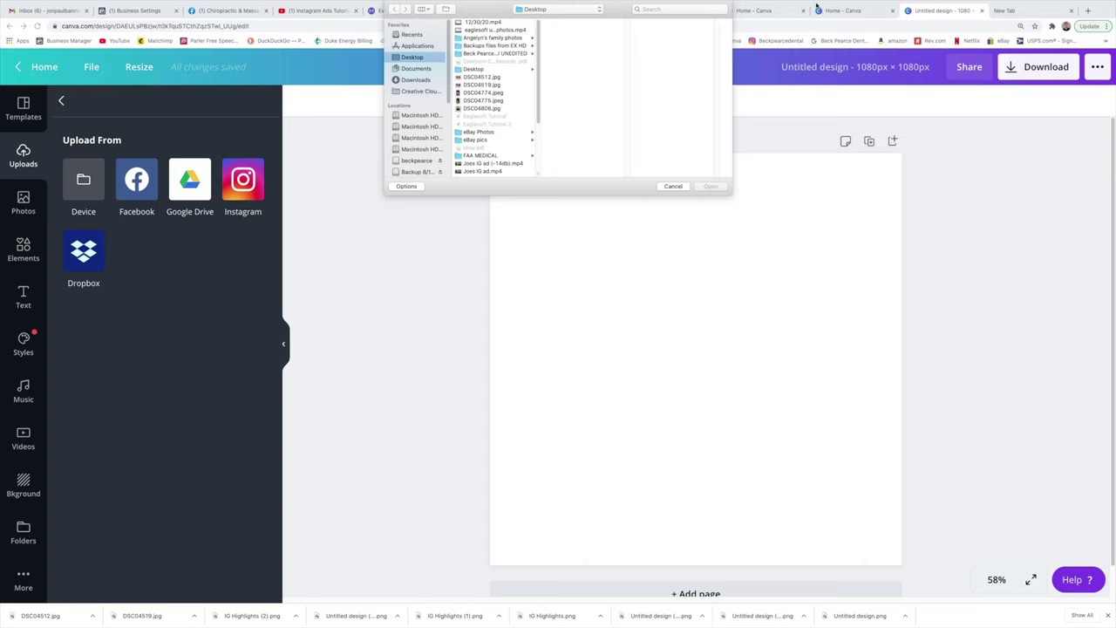
pyautogui.click(673, 187)
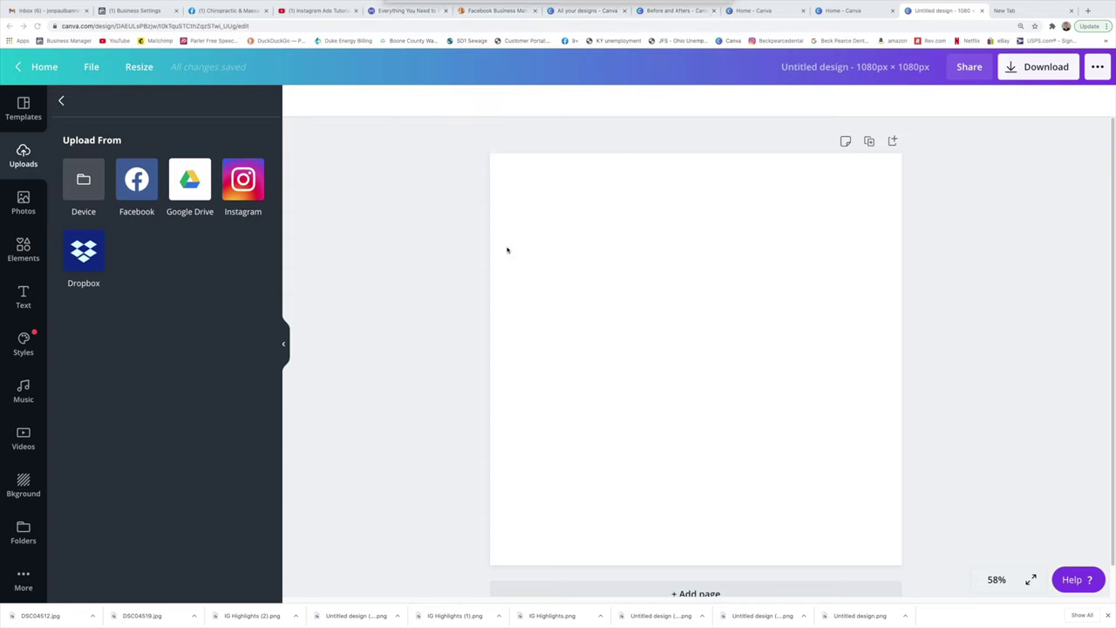
pyautogui.moveTo(210, 614)
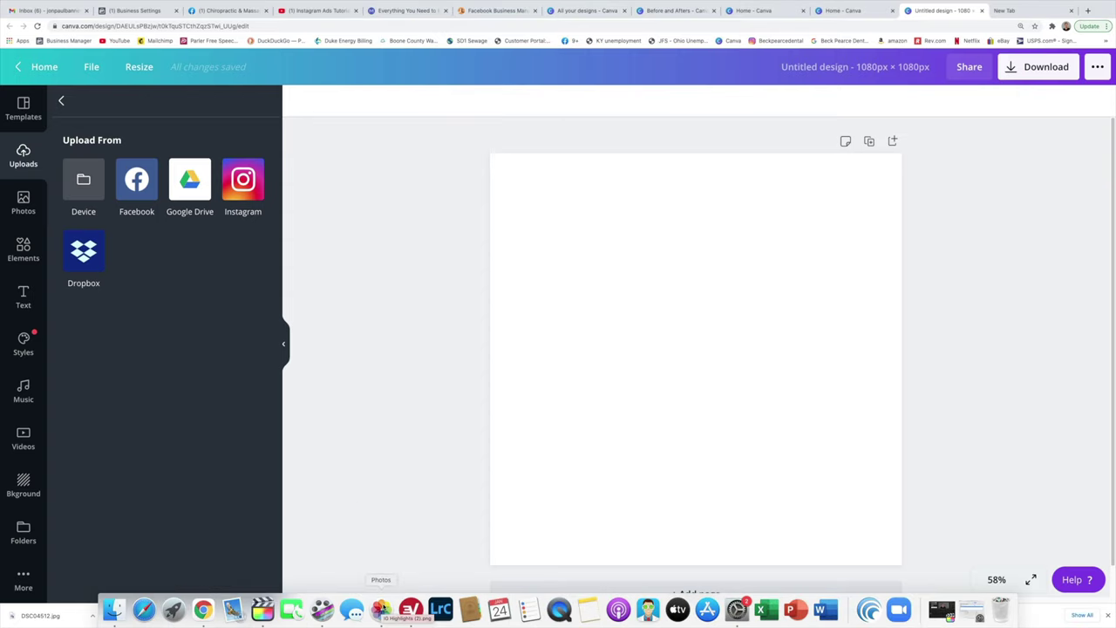
pyautogui.click(381, 609)
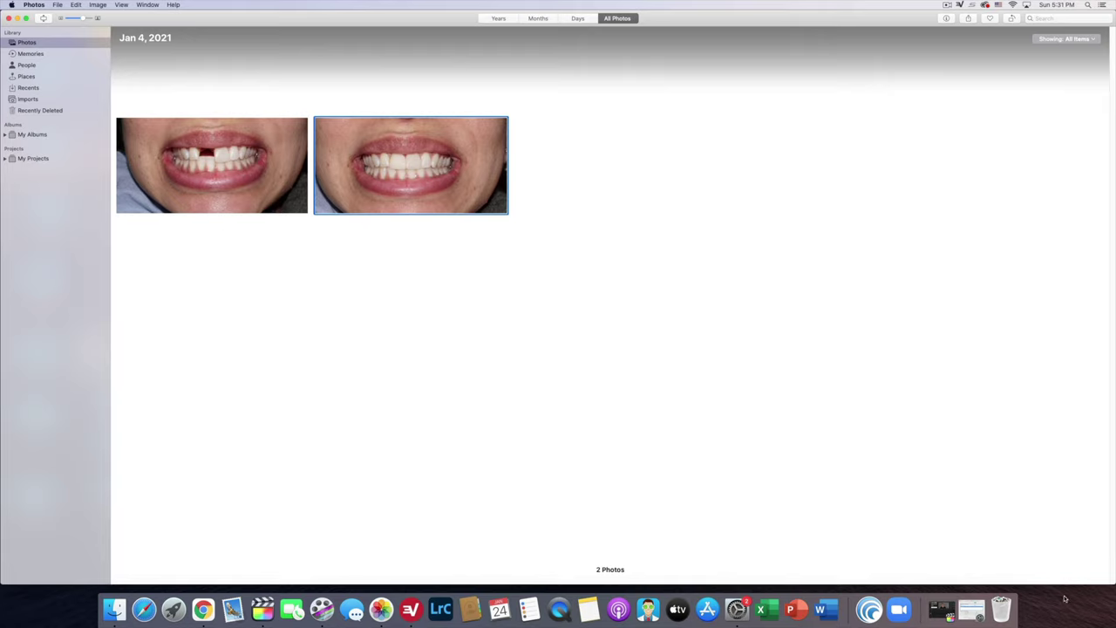
# Export both cropped smile photos to the desktop as JPEGs and trash the older files
pyautogui.moveTo(1112, 582); pyautogui.dragTo(911, 554)
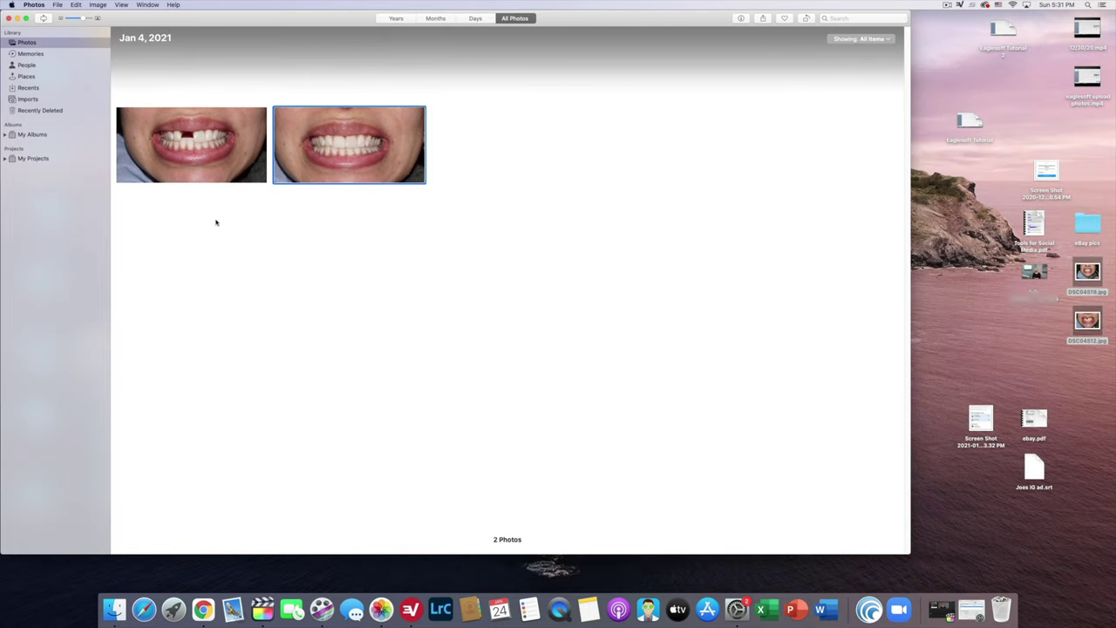
pyautogui.click(253, 165)
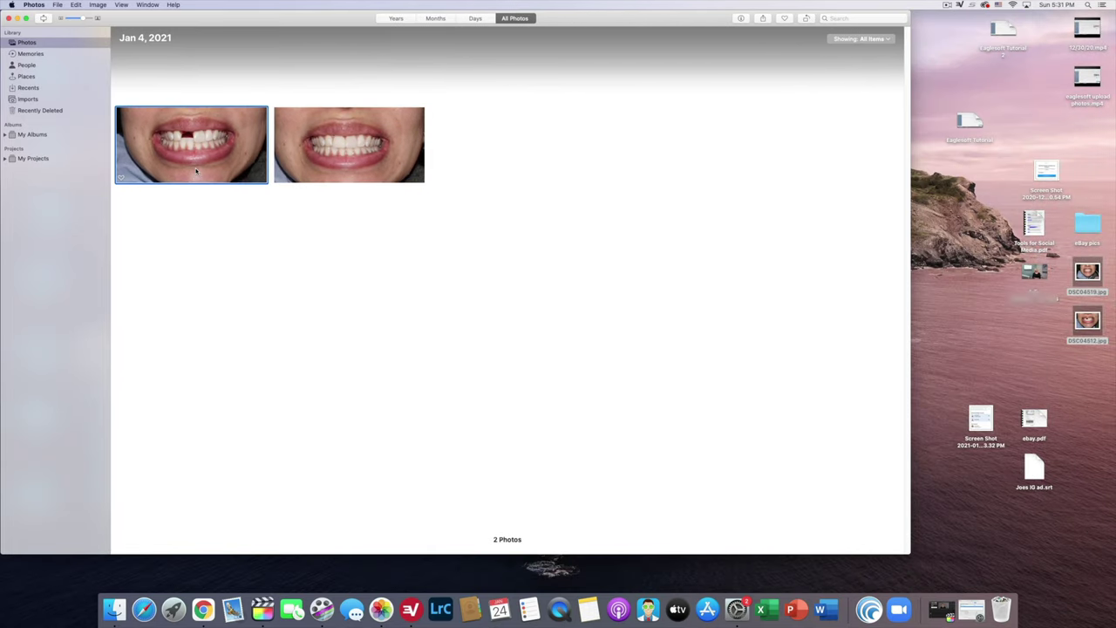
pyautogui.keyDown('shift'); pyautogui.click(306, 157); pyautogui.keyUp('shift')
pyautogui.moveTo(307, 157); pyautogui.dragTo(959, 307)
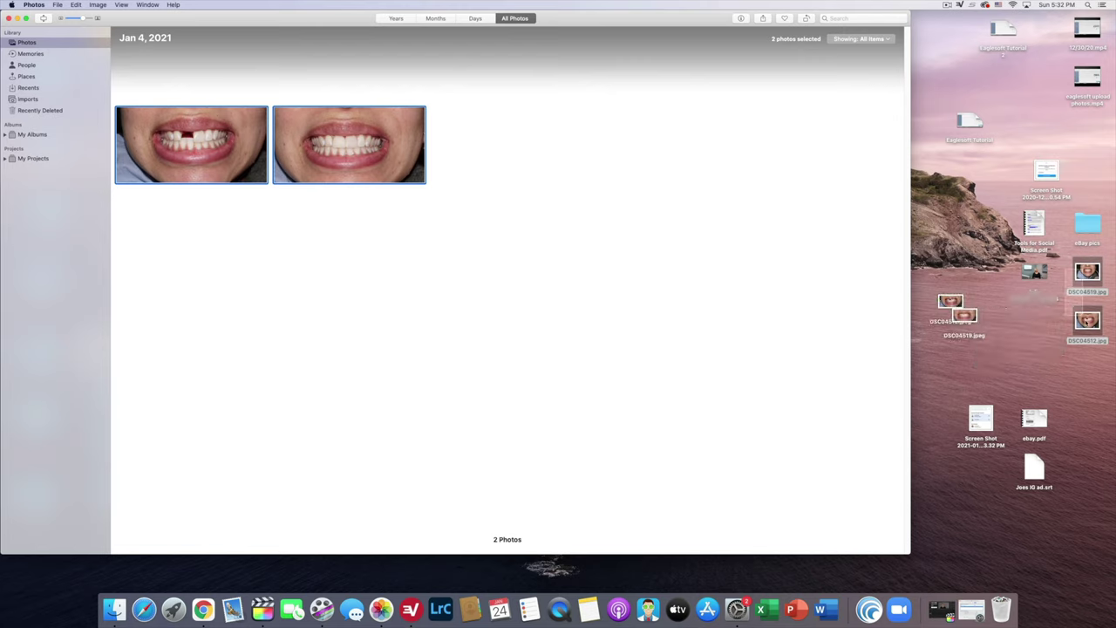
pyautogui.moveTo(1086, 336); pyautogui.dragTo(1001, 609)
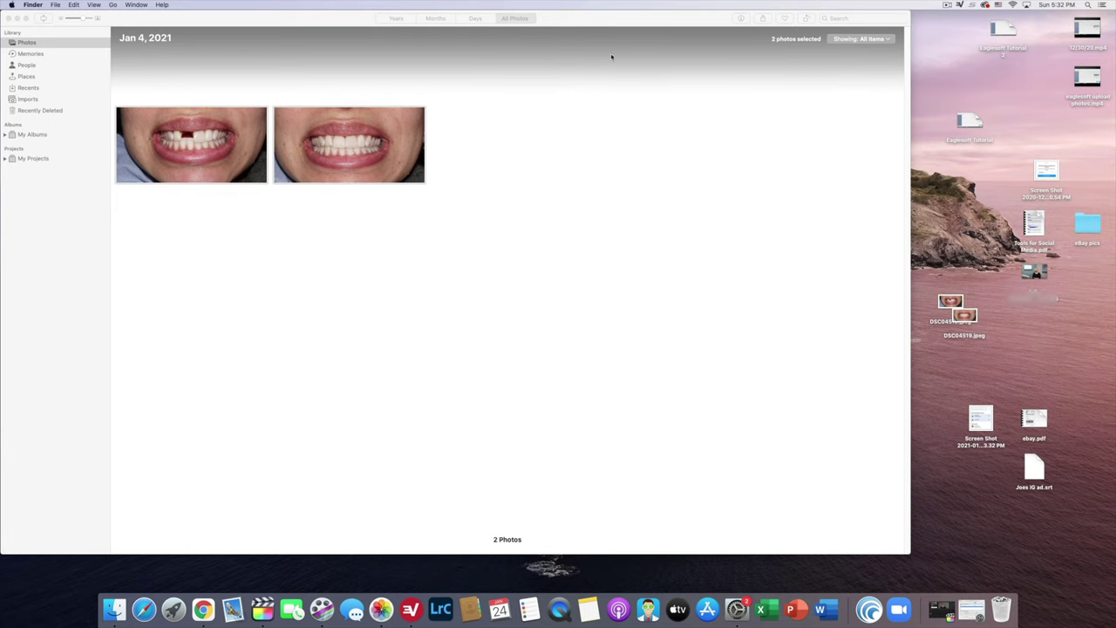
pyautogui.moveTo(579, 21); pyautogui.dragTo(682, 23)
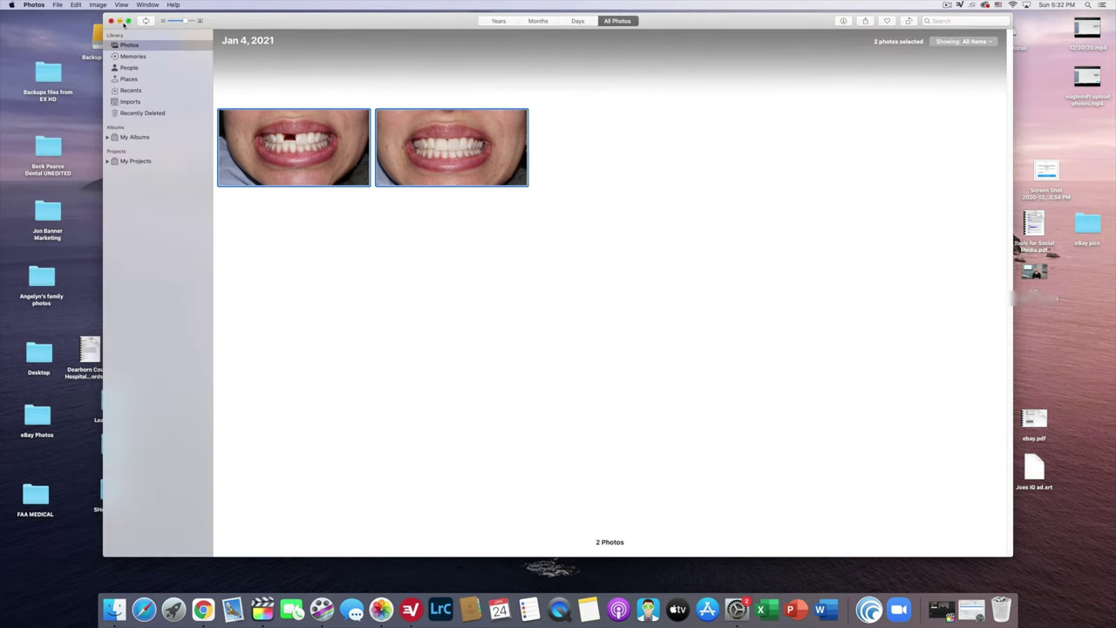
pyautogui.moveTo(129, 20)
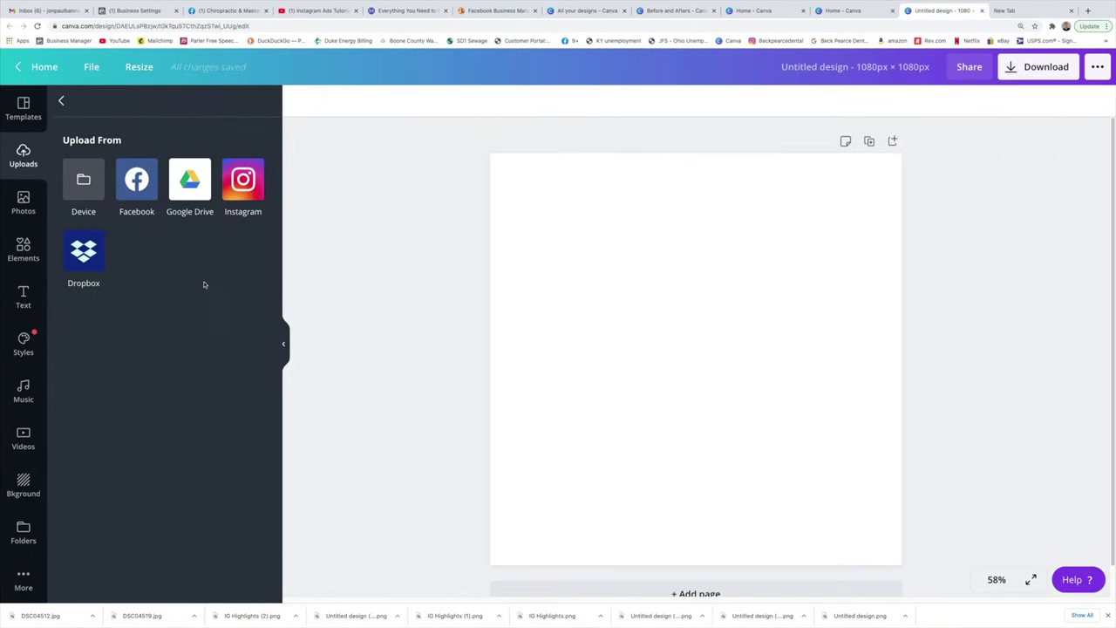
# Upload DSC04512.jpeg and DSC04519.jpeg from the desktop into Canva
pyautogui.click(104, 186)
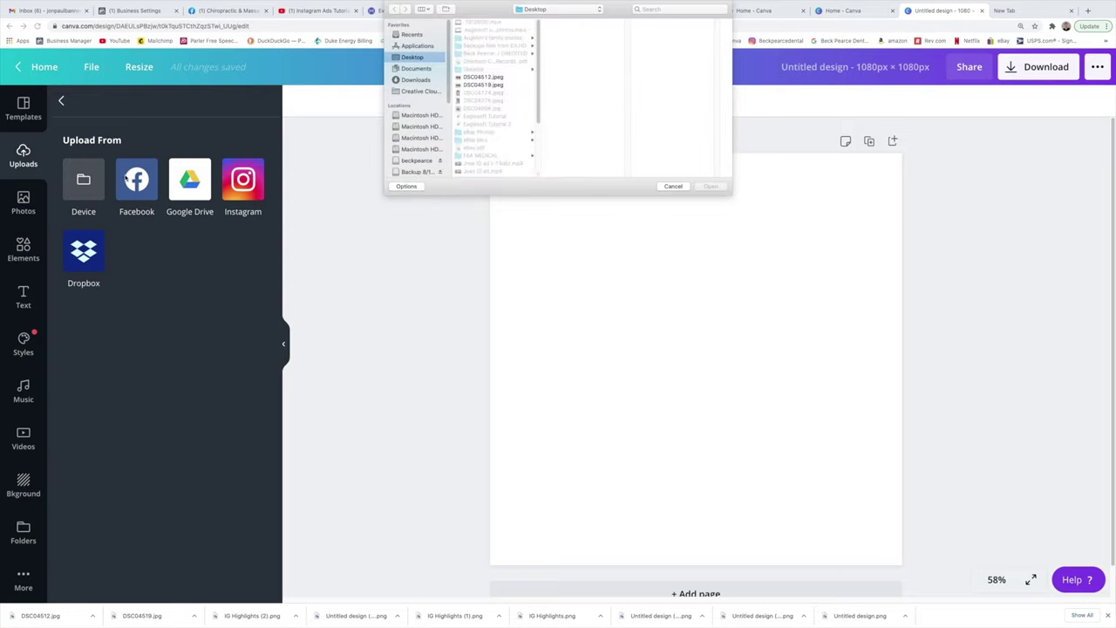
pyautogui.click(467, 78)
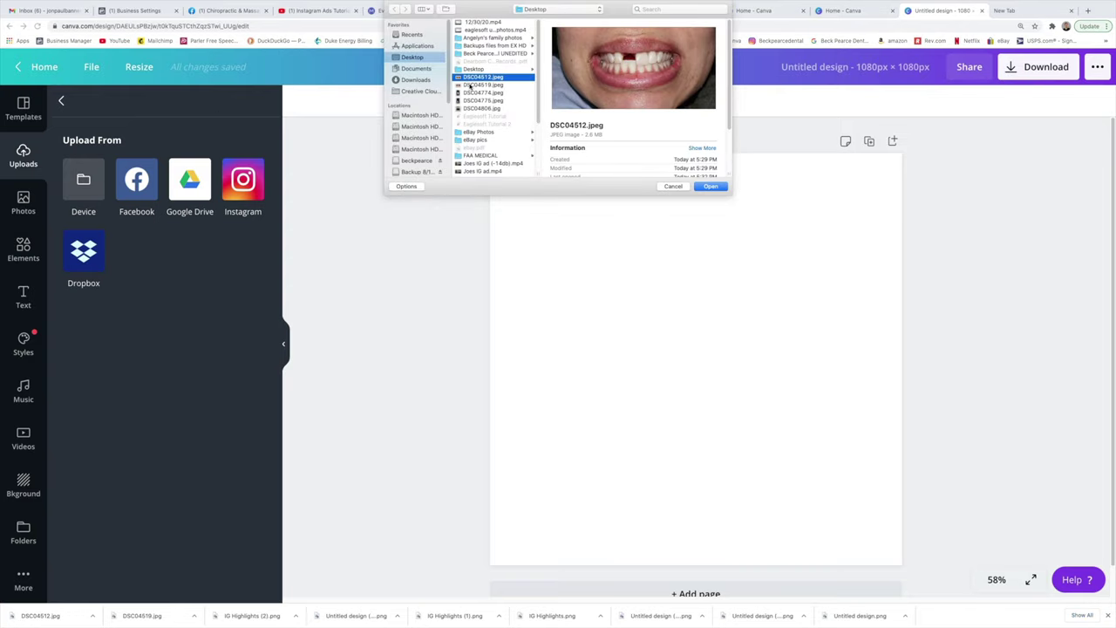
pyautogui.keyDown('shift'); pyautogui.click(471, 84); pyautogui.keyUp('shift')
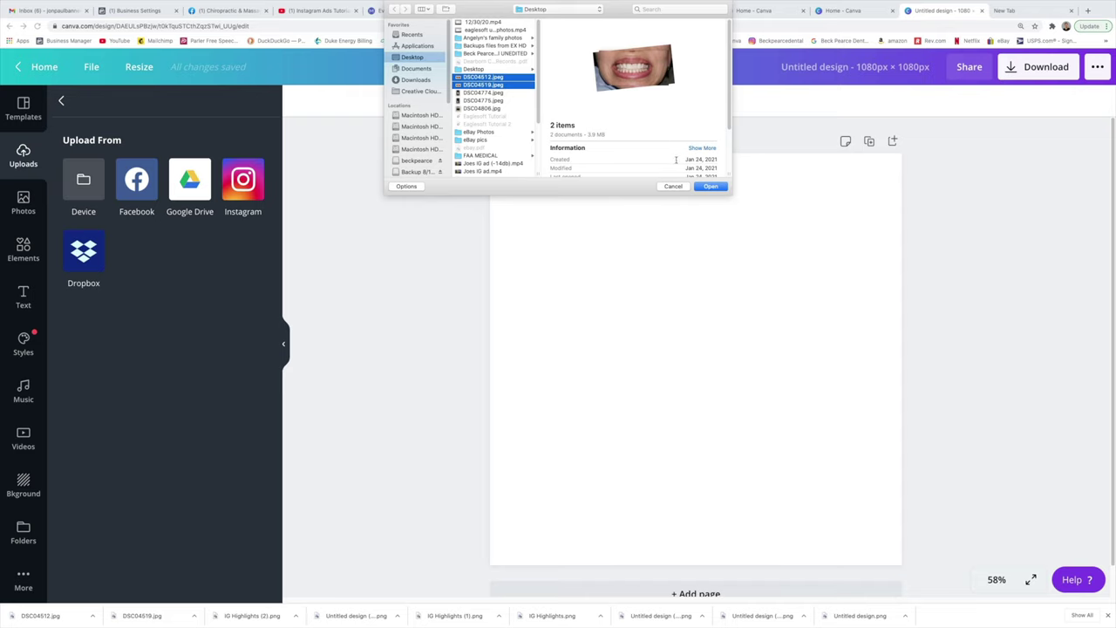
pyautogui.click(711, 187)
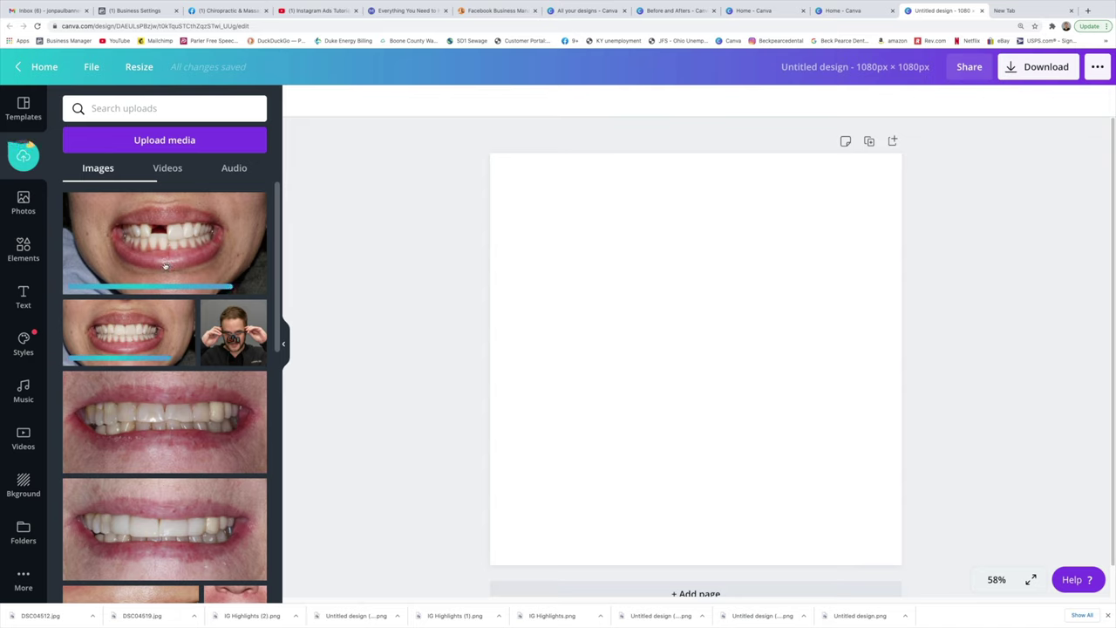
# Place the gapped-smile photo on the page and the restored-smile photo in the lower half
pyautogui.click(164, 261)
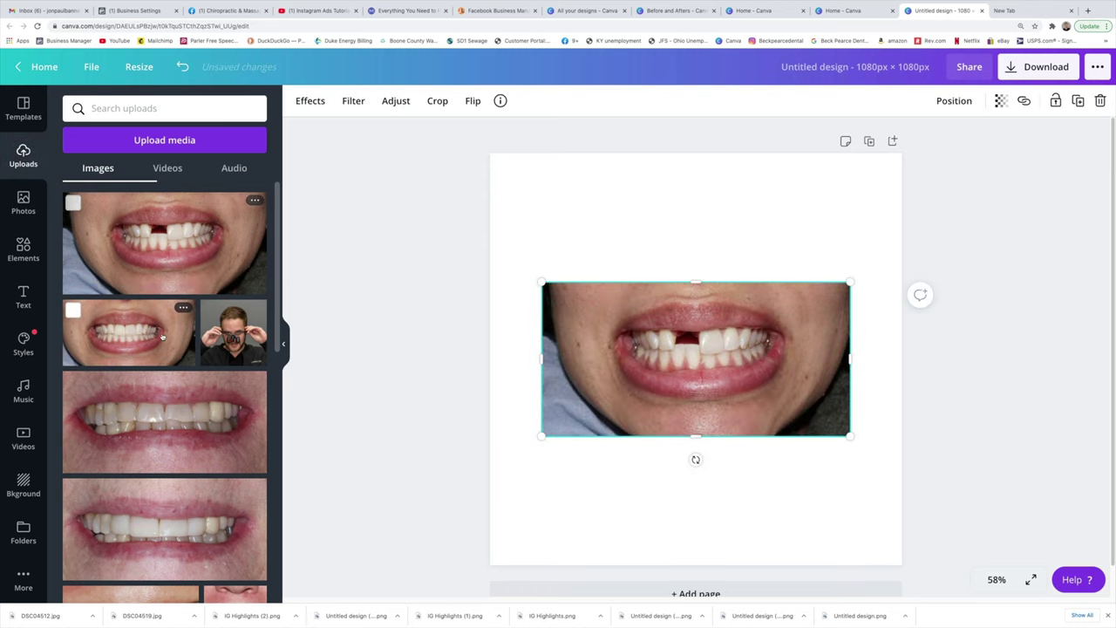
pyautogui.moveTo(162, 336); pyautogui.dragTo(679, 466)
pyautogui.moveTo(678, 362); pyautogui.dragTo(633, 235)
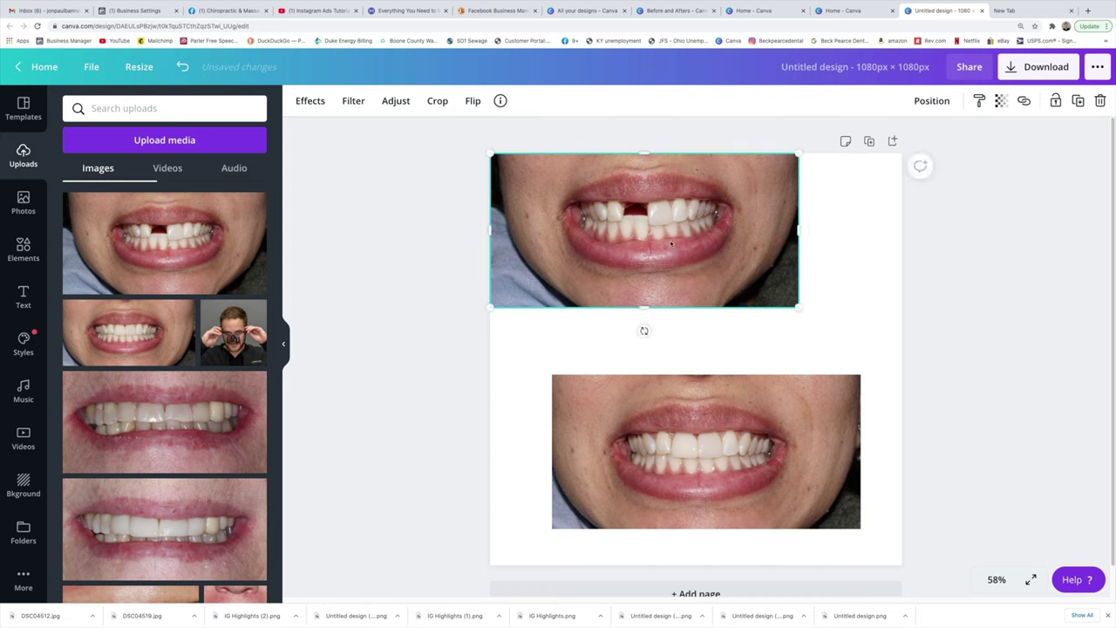
# Widen the gapped smile to full page width and the restored smile to fill the lower half
pyautogui.moveTo(800, 309); pyautogui.dragTo(902, 366)
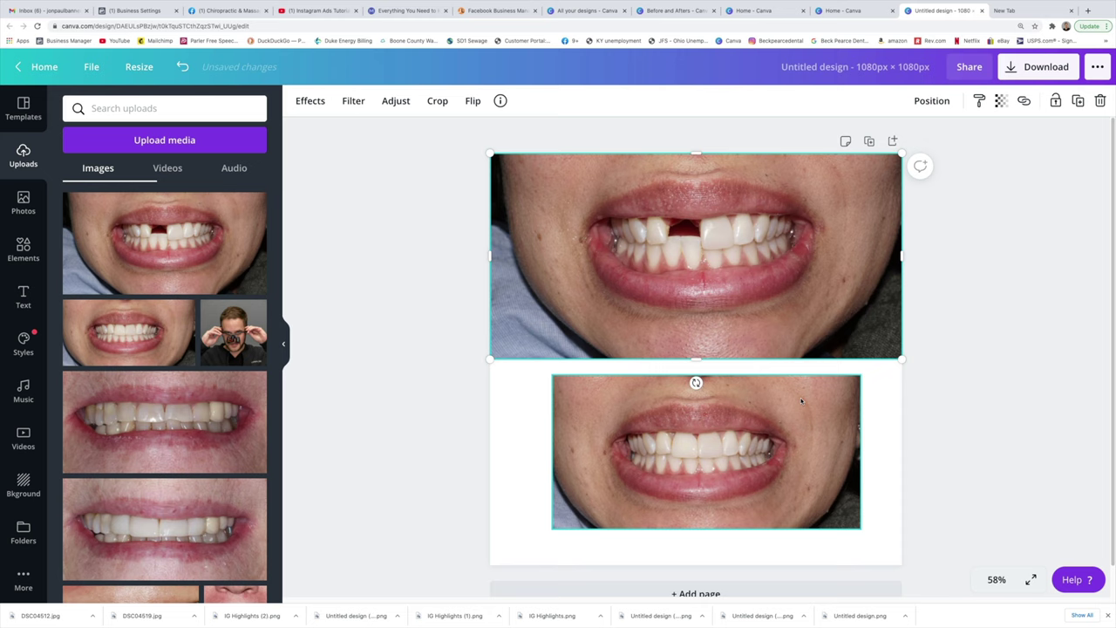
pyautogui.moveTo(695, 381); pyautogui.dragTo(737, 384)
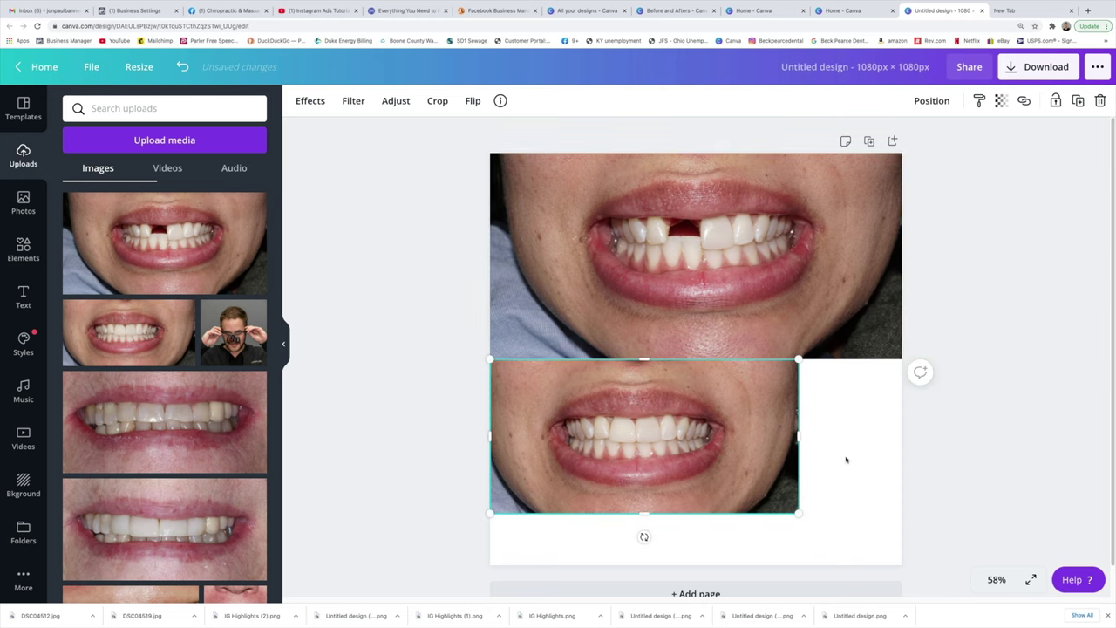
pyautogui.moveTo(817, 522); pyautogui.dragTo(914, 557)
pyautogui.click(944, 490)
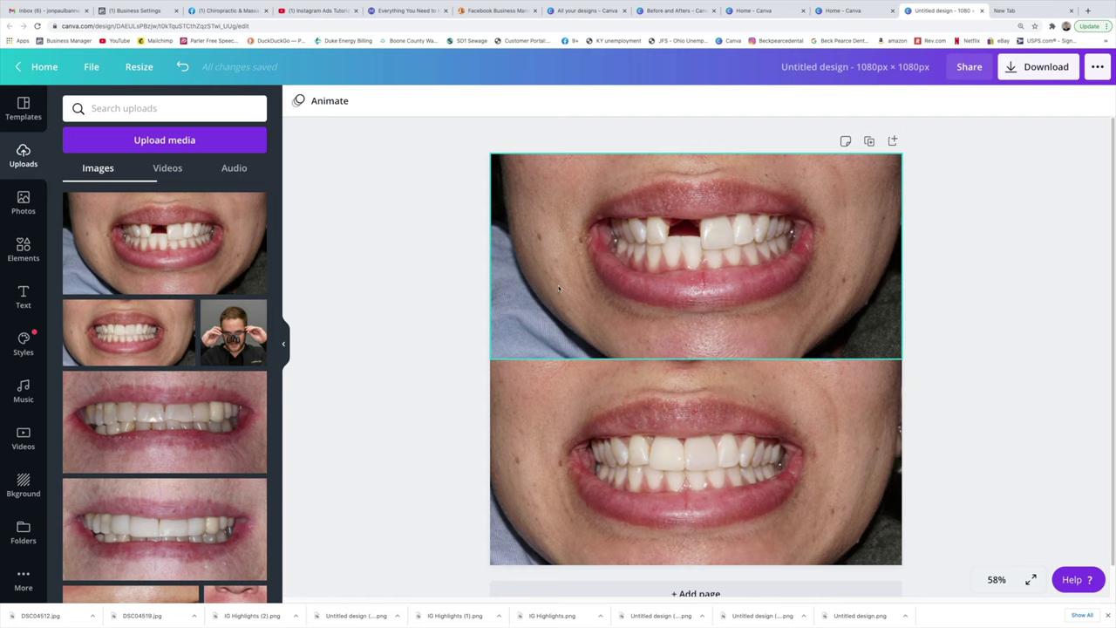
# Enlarge the gapped-smile photo past the page edges and recentre its teeth
pyautogui.click(579, 261)
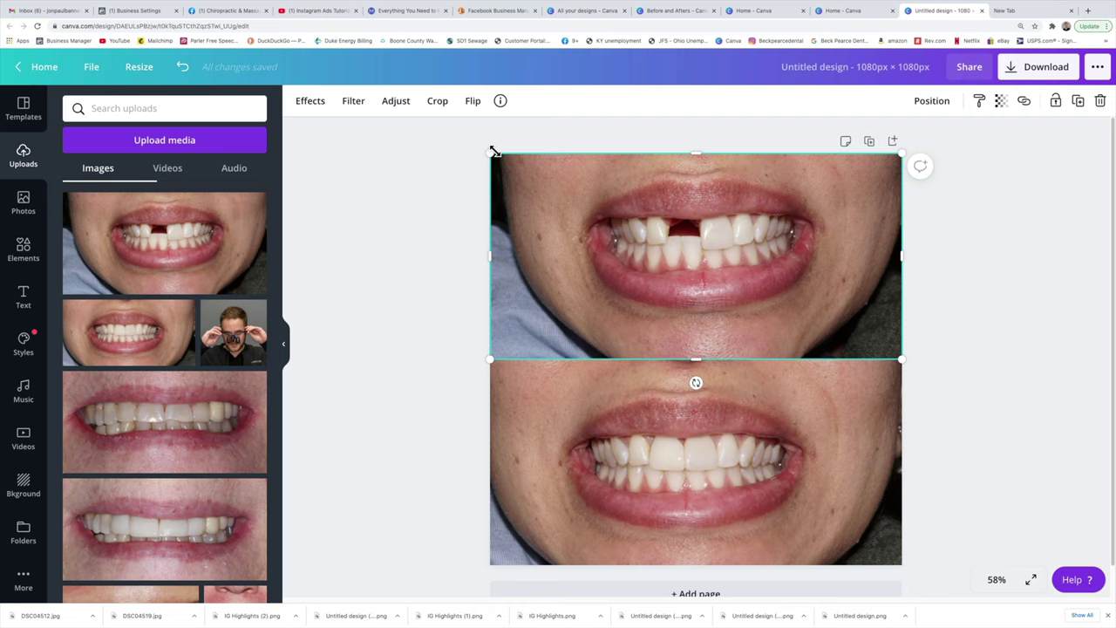
pyautogui.moveTo(494, 157); pyautogui.dragTo(430, 124)
pyautogui.moveTo(571, 184); pyautogui.dragTo(586, 193)
pyautogui.click(988, 323)
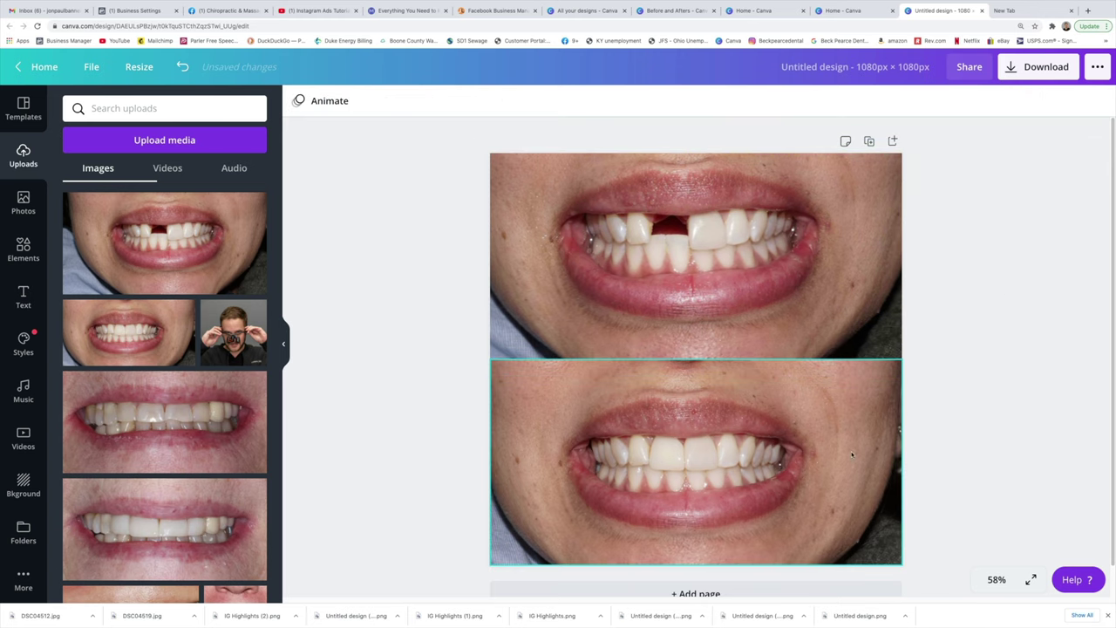
# Enlarge the restored-smile photo and shift it down and to the left
pyautogui.click(886, 395)
pyautogui.moveTo(905, 365); pyautogui.dragTo(965, 327)
pyautogui.moveTo(863, 395); pyautogui.dragTo(845, 427)
pyautogui.click(934, 316)
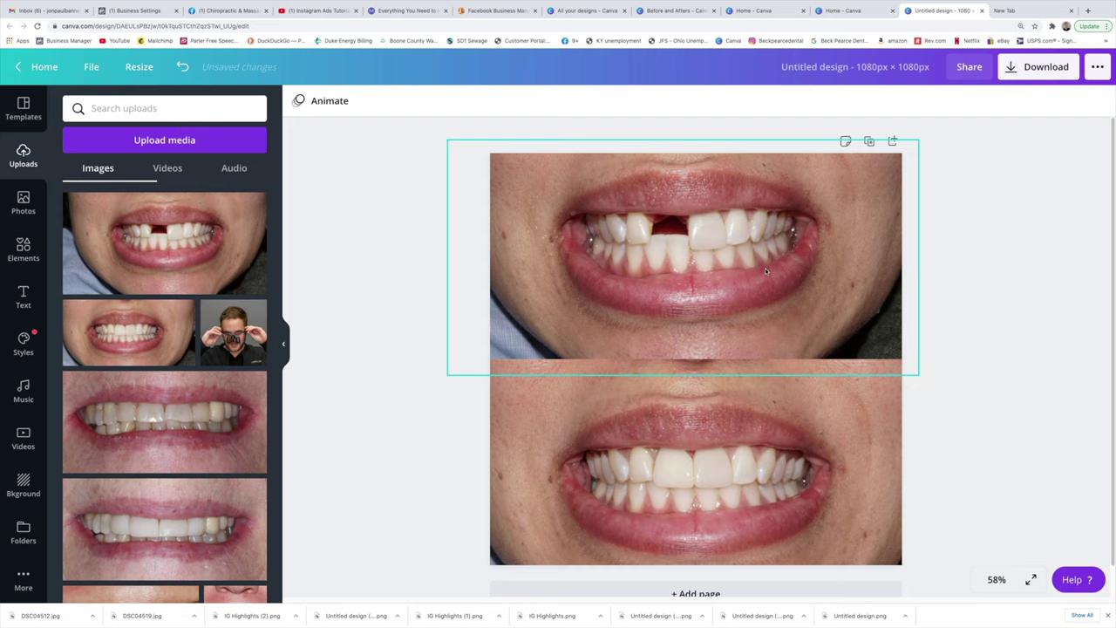
# Enlarge the gapped-smile photo slightly more and nudge it right to centre it
pyautogui.click(663, 278)
pyautogui.moveTo(444, 376); pyautogui.dragTo(441, 384)
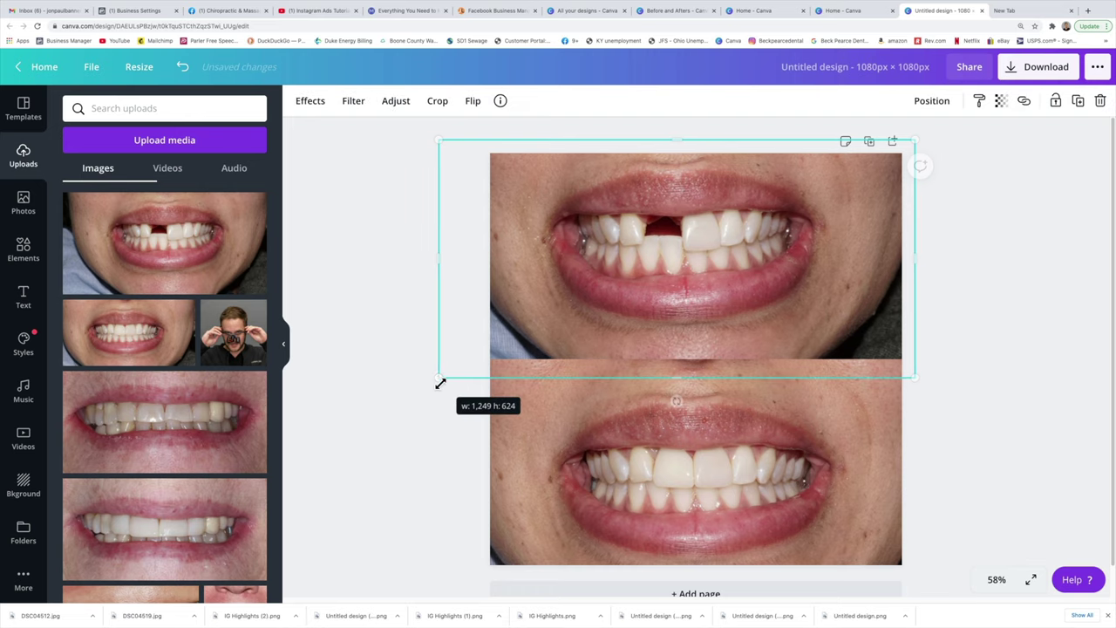
pyautogui.moveTo(592, 319)
pyautogui.mouseDown()
pyautogui.moveTo(620, 326)
pyautogui.moveTo(609, 333)
pyautogui.mouseUp()
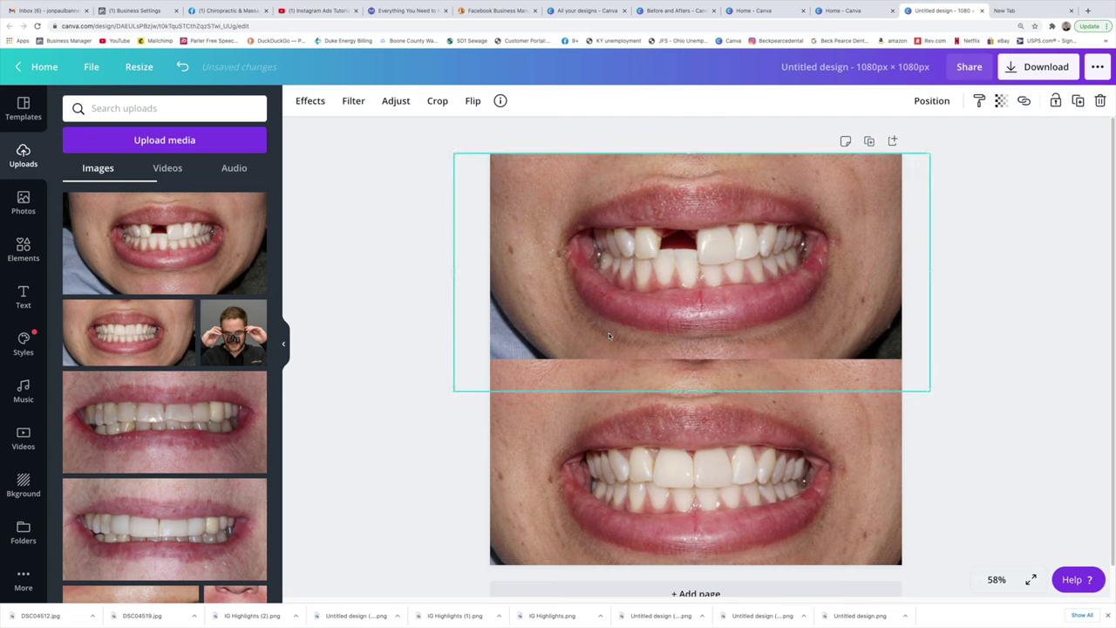
pyautogui.click(373, 343)
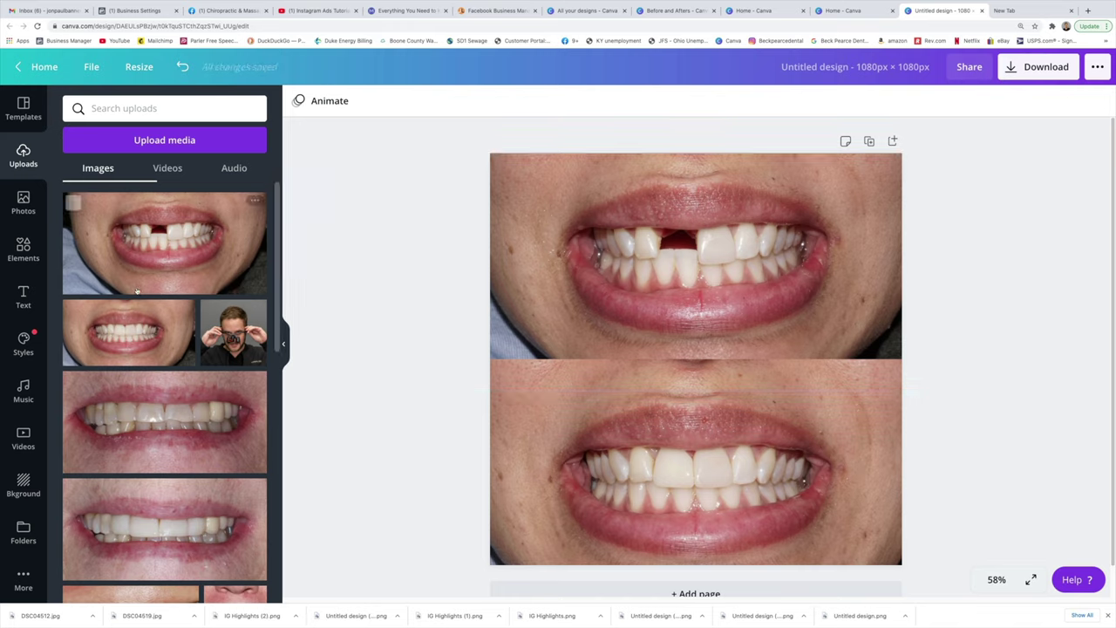
# Add the correct signature logo from Uploads, deleting the wrongly added image
pyautogui.scroll(-15, 180, 296)
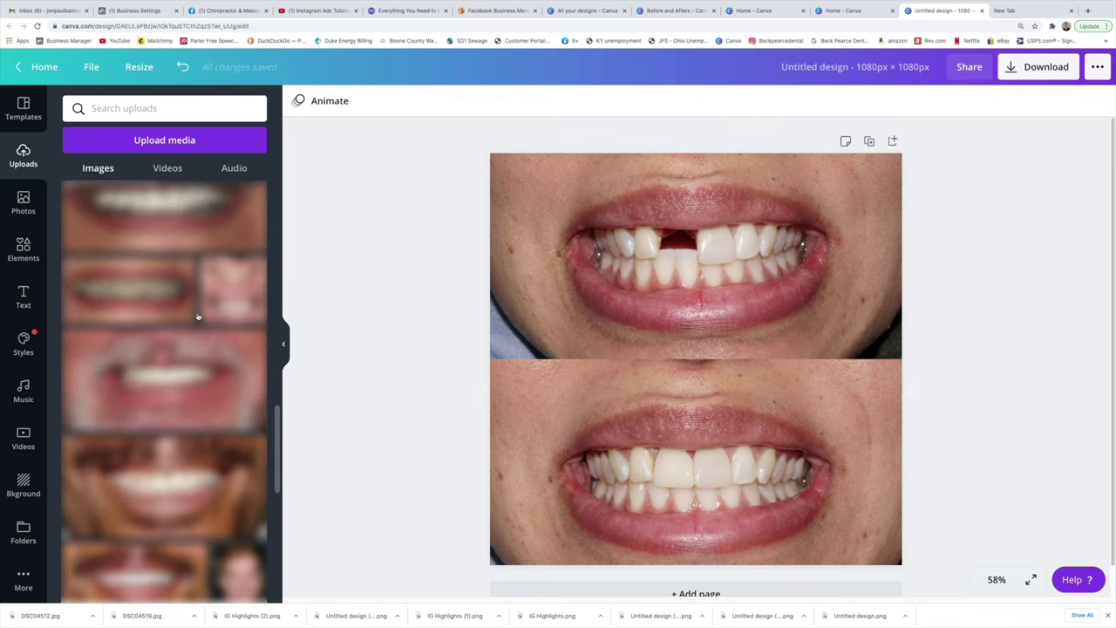
pyautogui.scroll(-10, 198, 317)
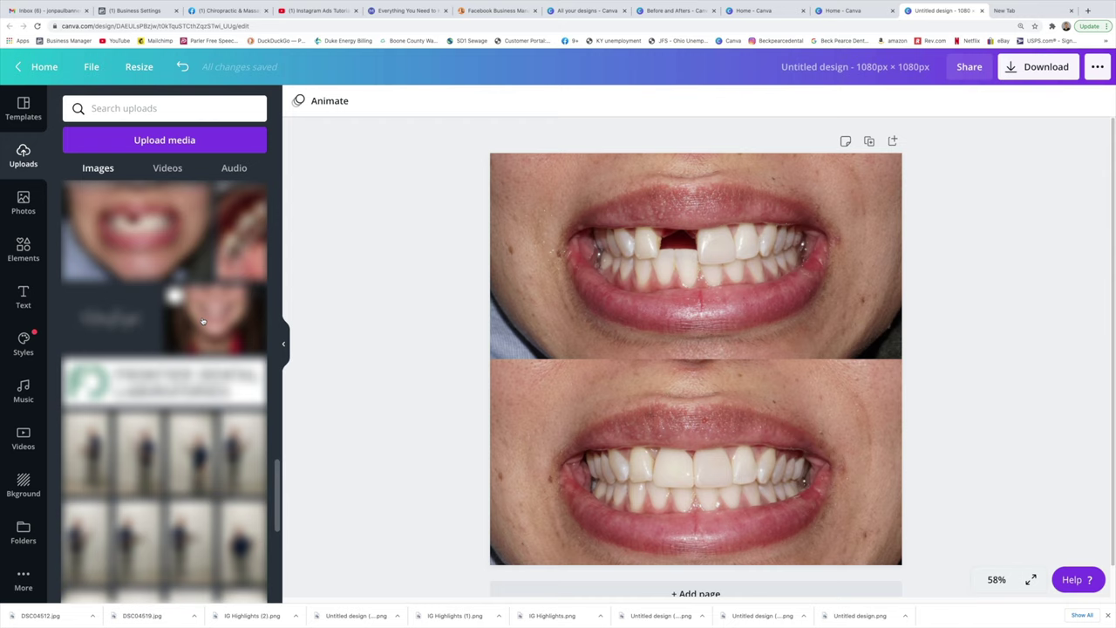
pyautogui.click(161, 330)
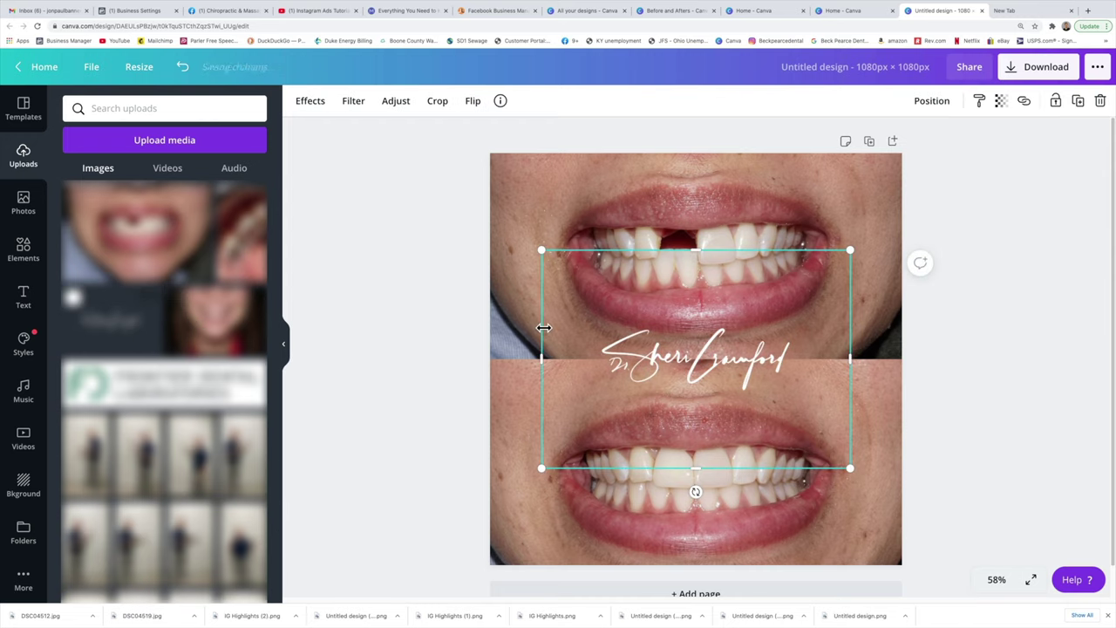
pyautogui.press('Delete')
pyautogui.scroll(-1, 348, 322)
pyautogui.scroll(5, 216, 327)
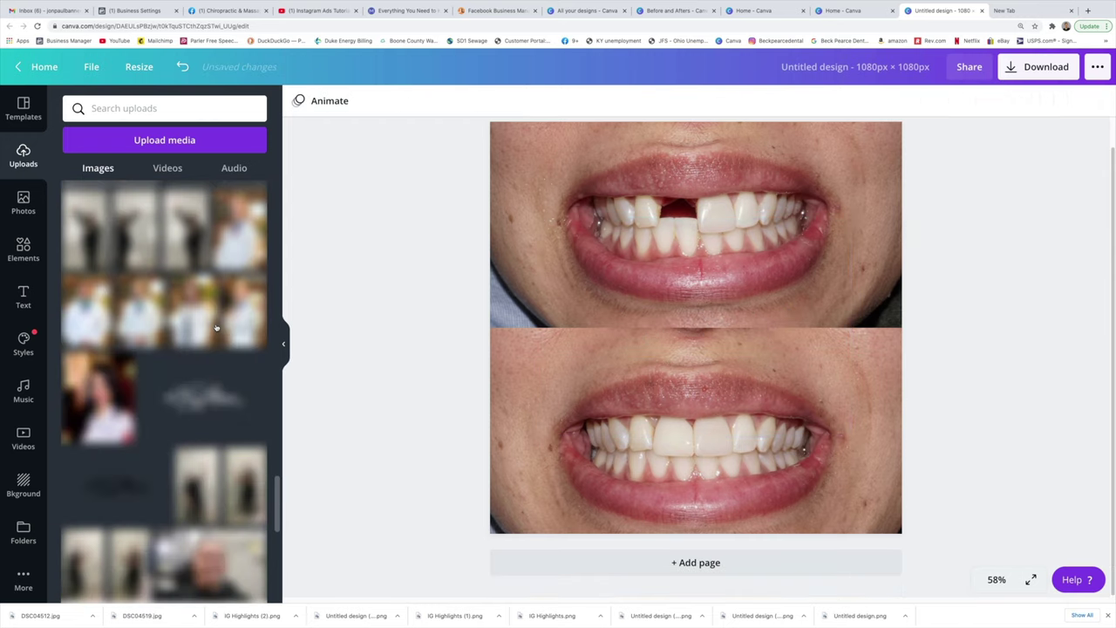
pyautogui.click(210, 325)
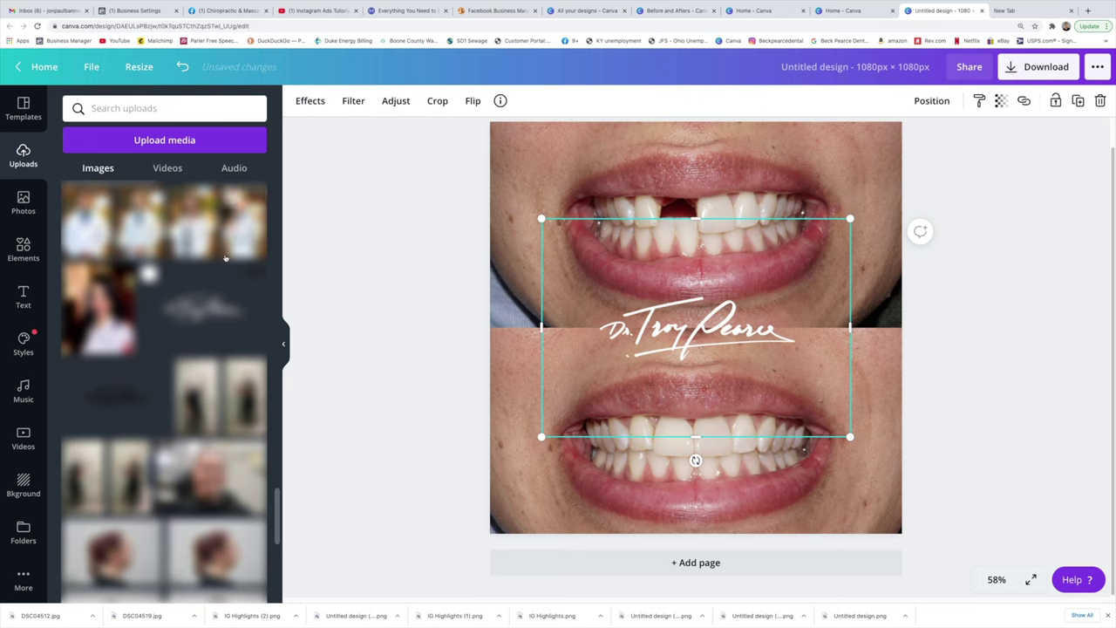
pyautogui.scroll(3, 184, 312)
pyautogui.scroll(10, 179, 301)
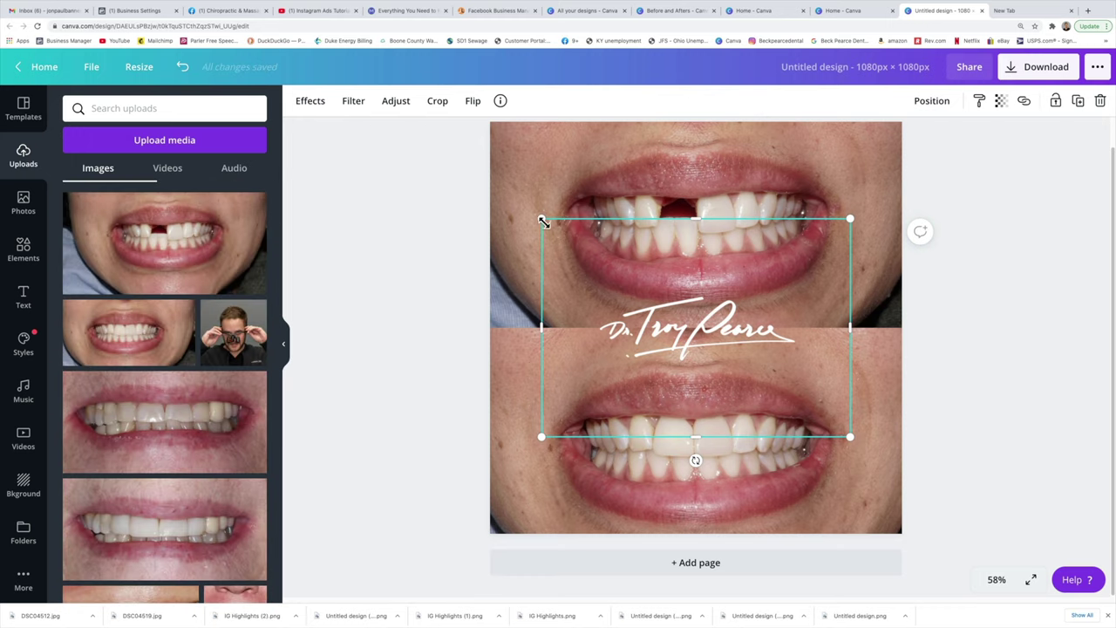
# Shrink the signature logo and place it in the restored photo's bottom-right corner
pyautogui.moveTo(541, 219)
pyautogui.mouseDown()
pyautogui.moveTo(625, 264)
pyautogui.moveTo(685, 316)
pyautogui.moveTo(528, 237)
pyautogui.moveTo(733, 355)
pyautogui.mouseUp()
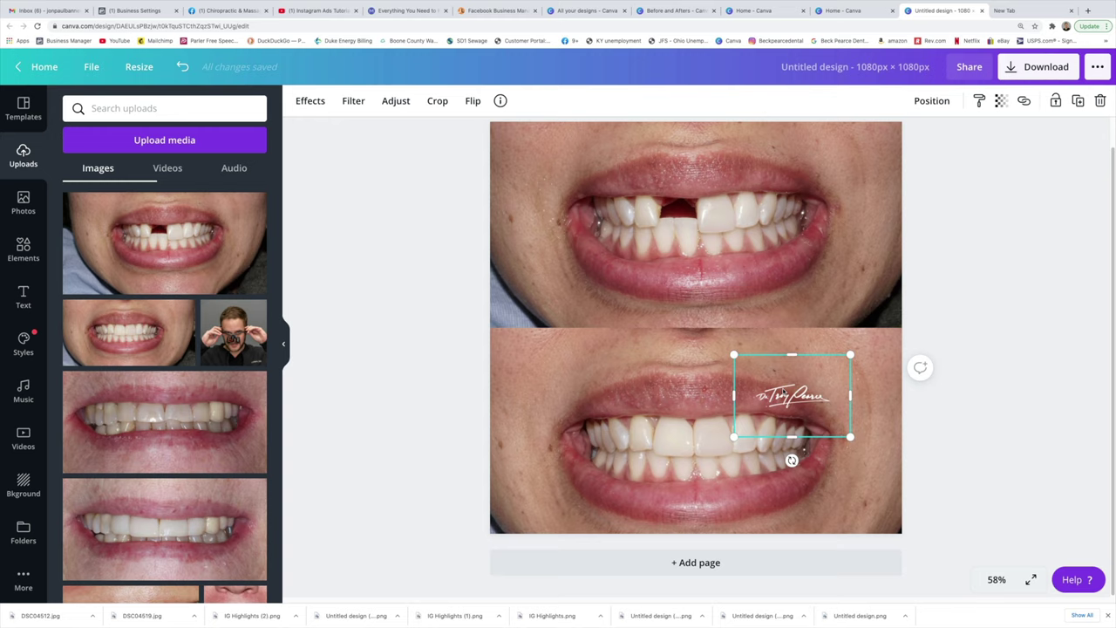
pyautogui.moveTo(803, 388)
pyautogui.mouseDown()
pyautogui.moveTo(840, 424)
pyautogui.moveTo(871, 491)
pyautogui.mouseUp()
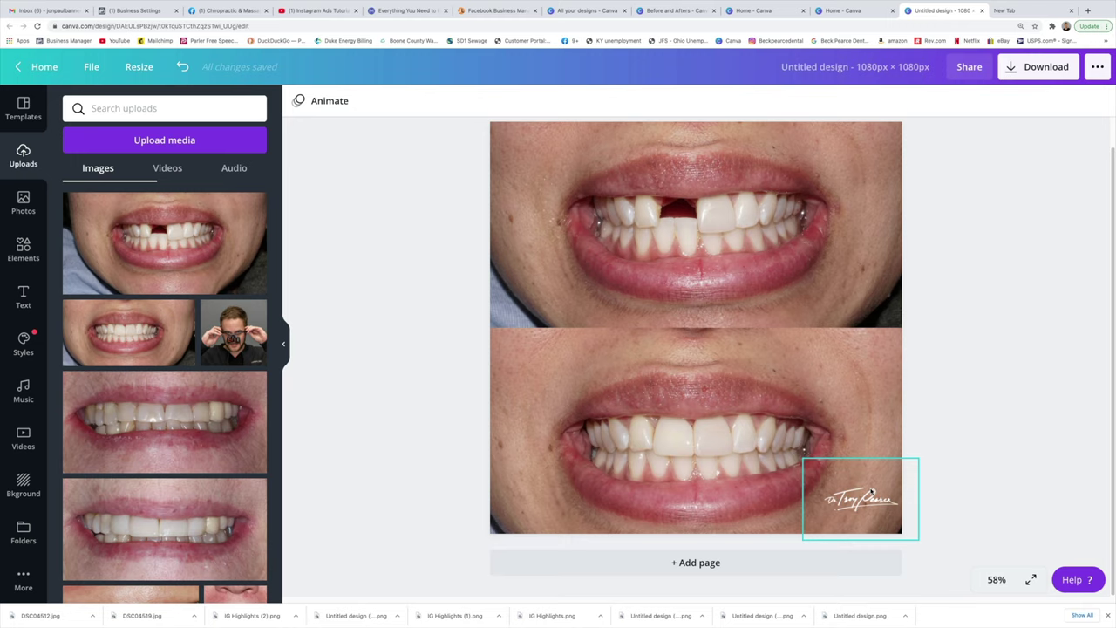
pyautogui.moveTo(872, 493); pyautogui.dragTo(859, 493)
pyautogui.click(947, 488)
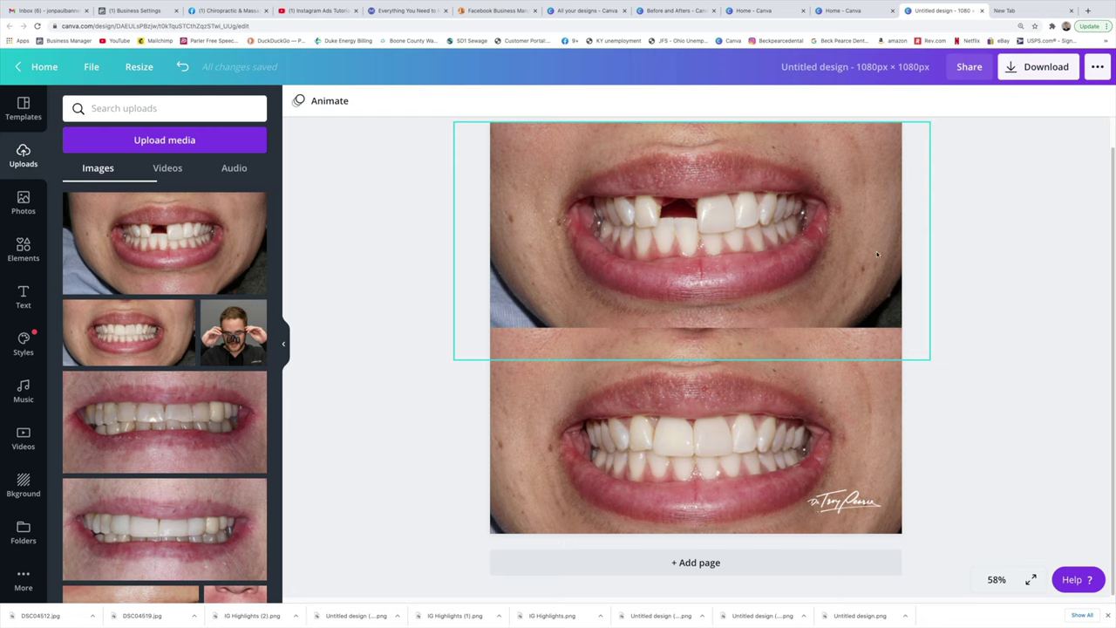
# Download the before-and-after design as a 1080 × 1080 PNG, keeping the PNG file type
pyautogui.click(1051, 69)
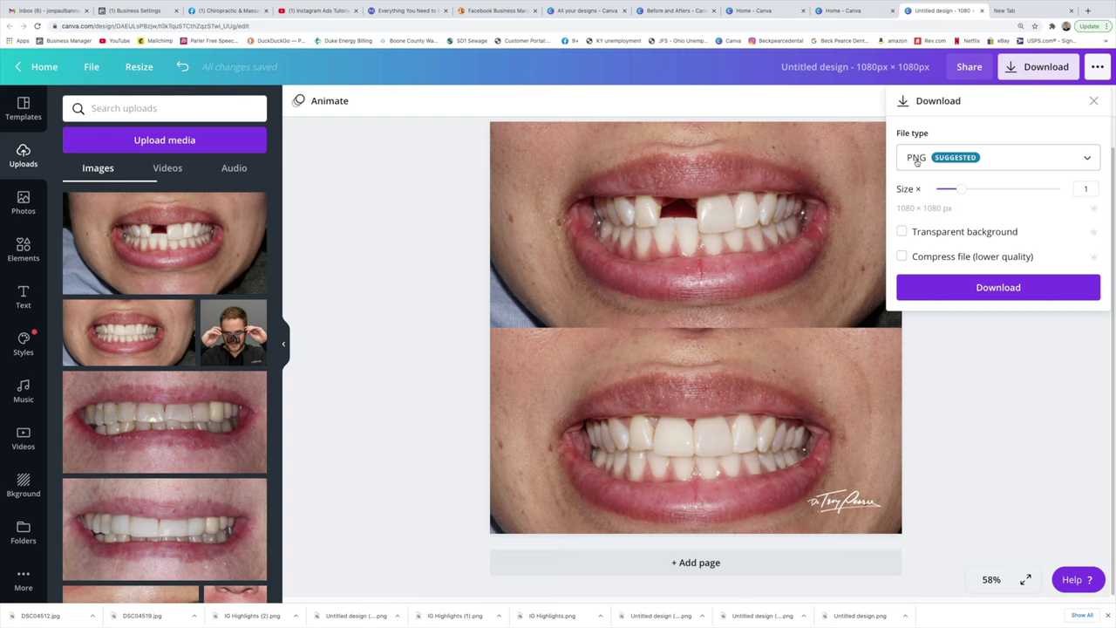
pyautogui.click(995, 289)
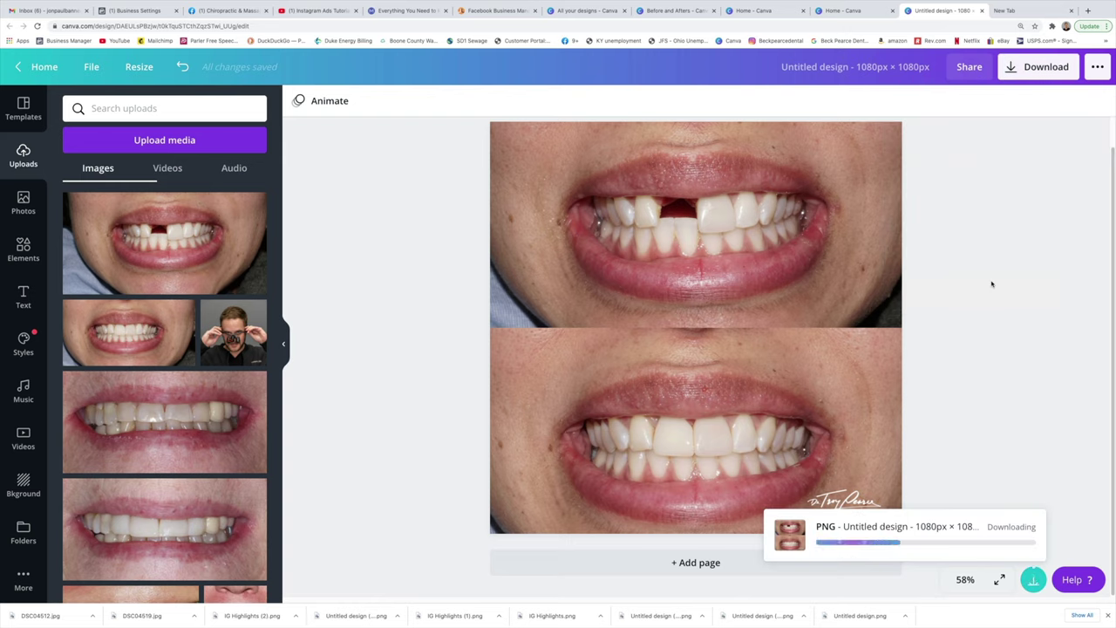